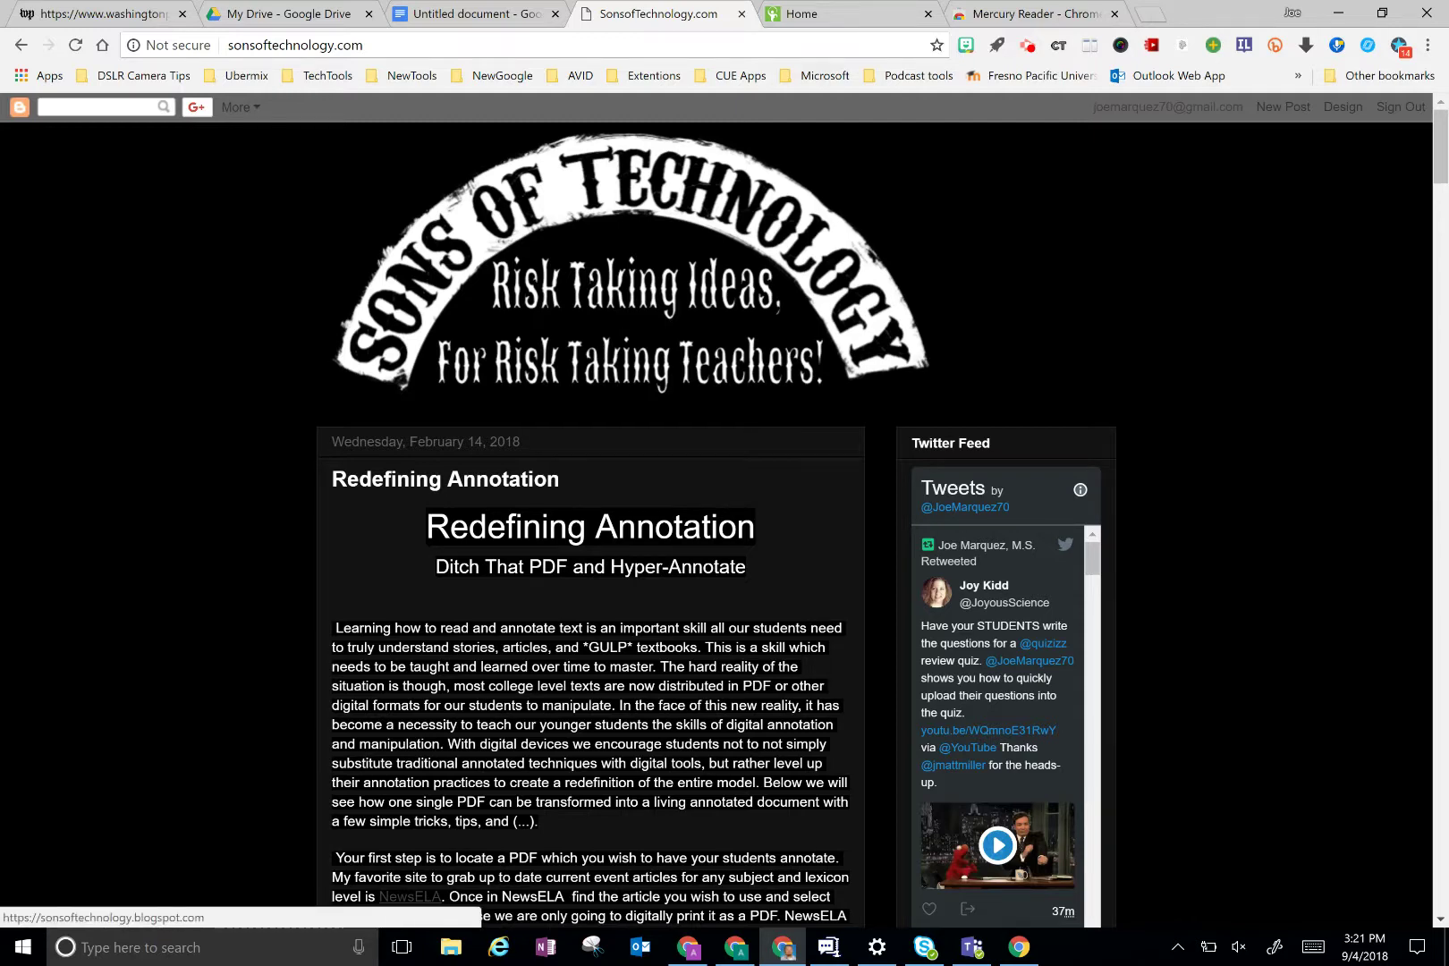
View the Evergreen Public Schools homepage and the Mercury Reader listing in the Chrome Web Store.
click(832, 13)
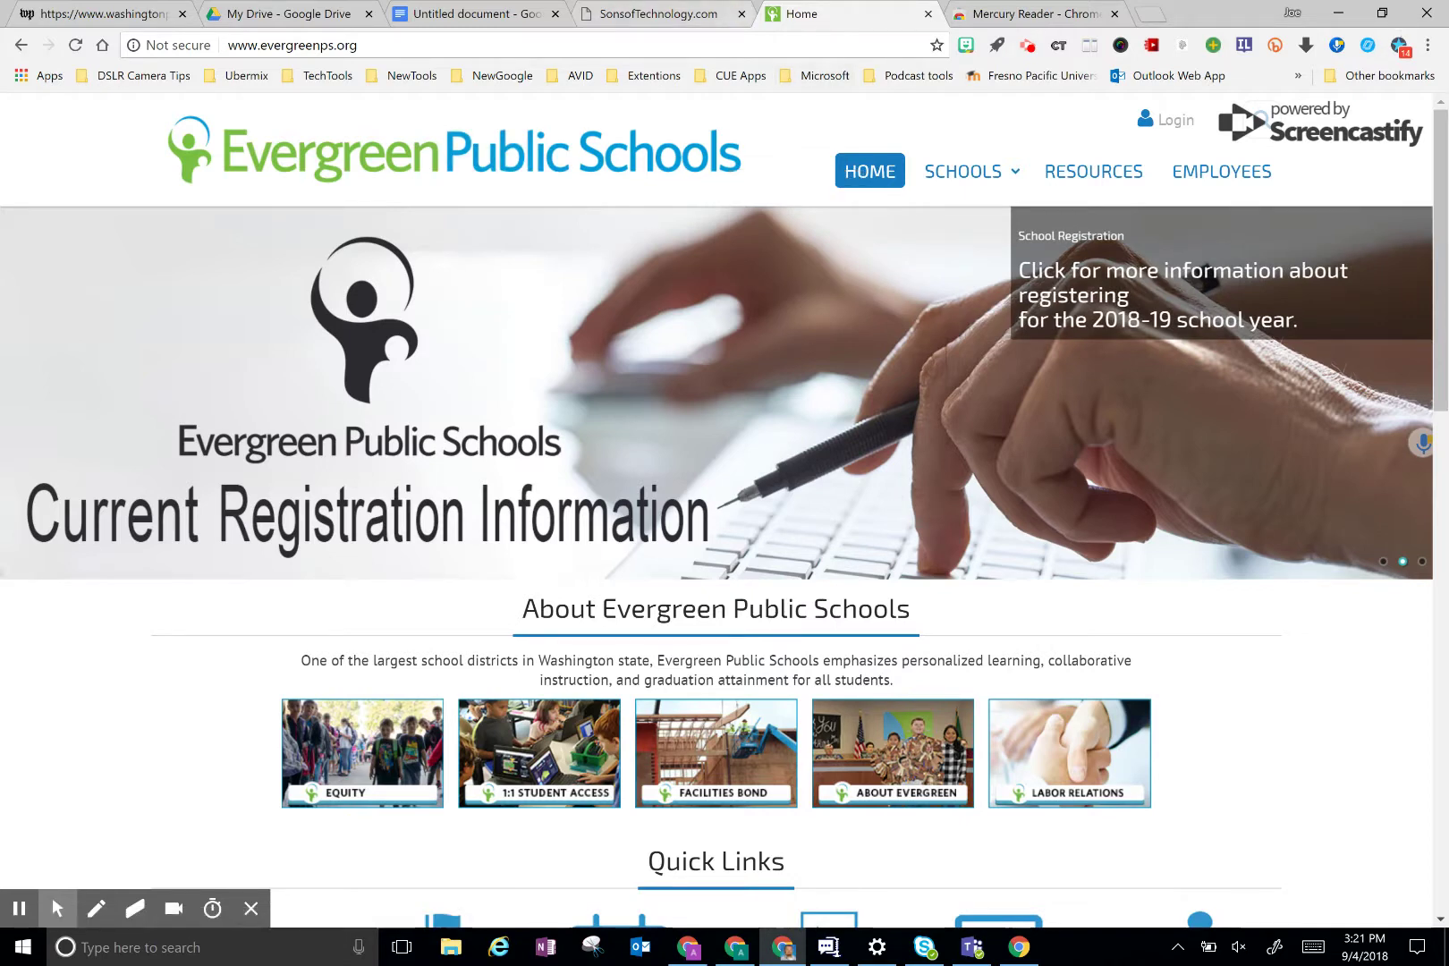
click(1001, 15)
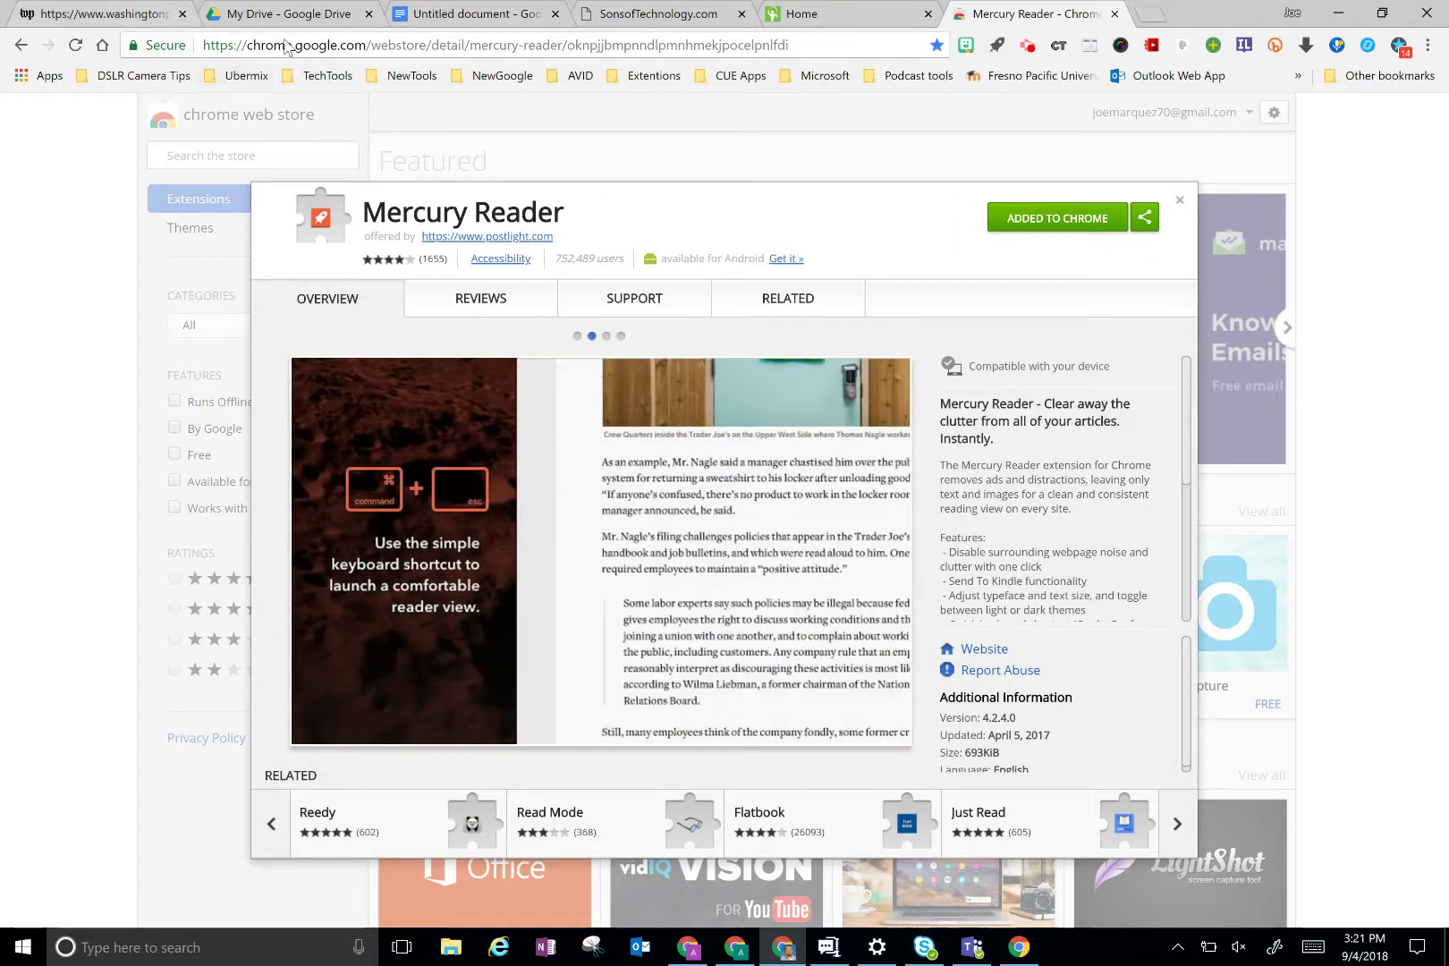
Switch to the Washington Post Nike article, turn off its Mercury Reader view and clear the text selection.
click(103, 13)
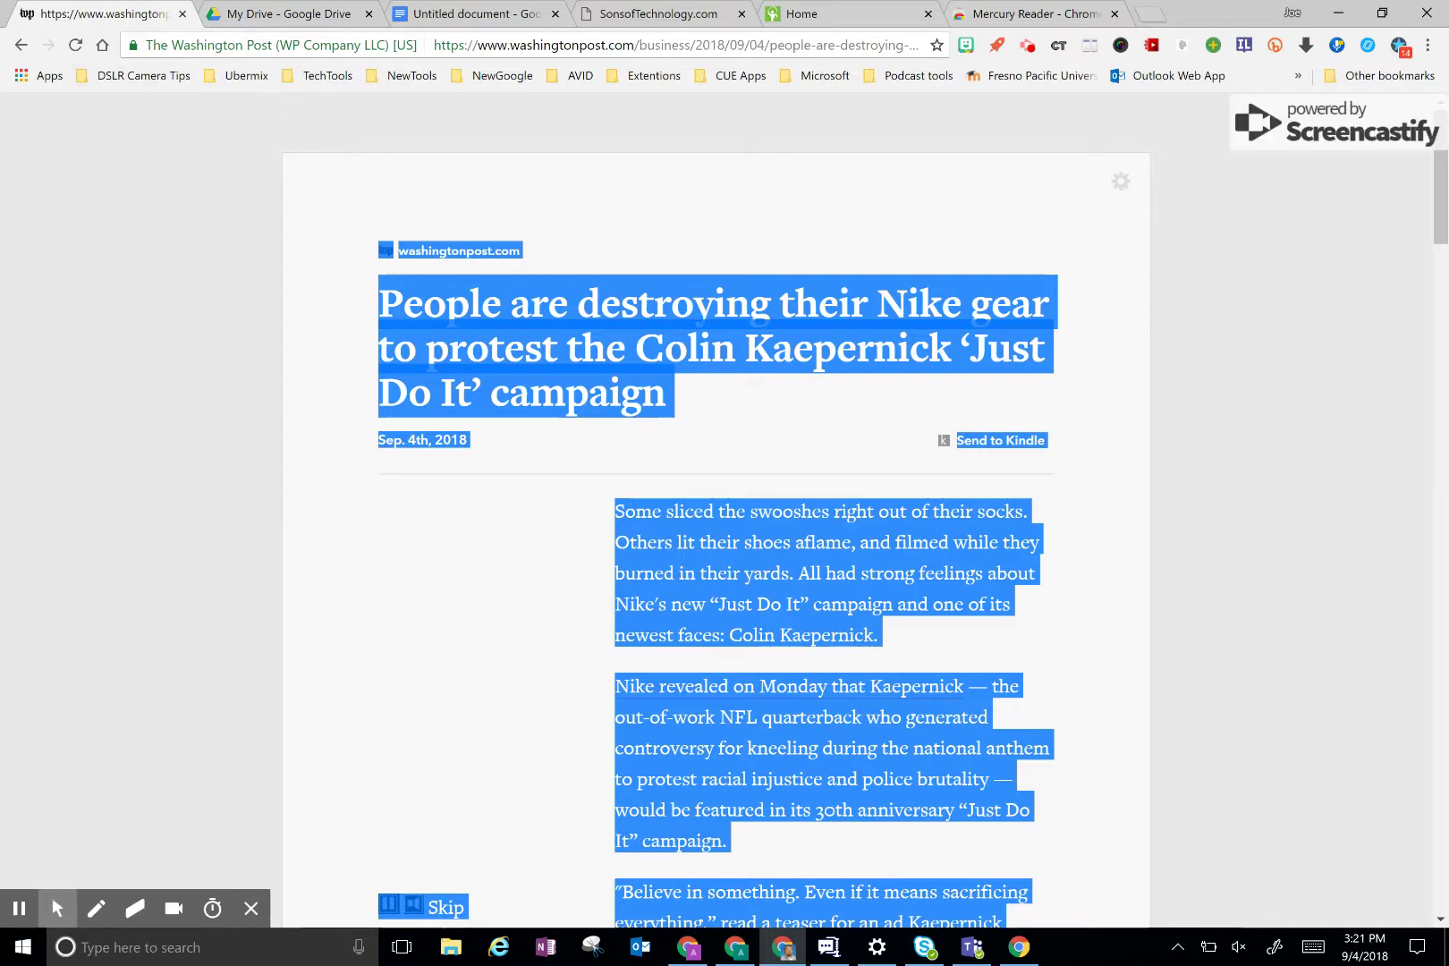
click(996, 45)
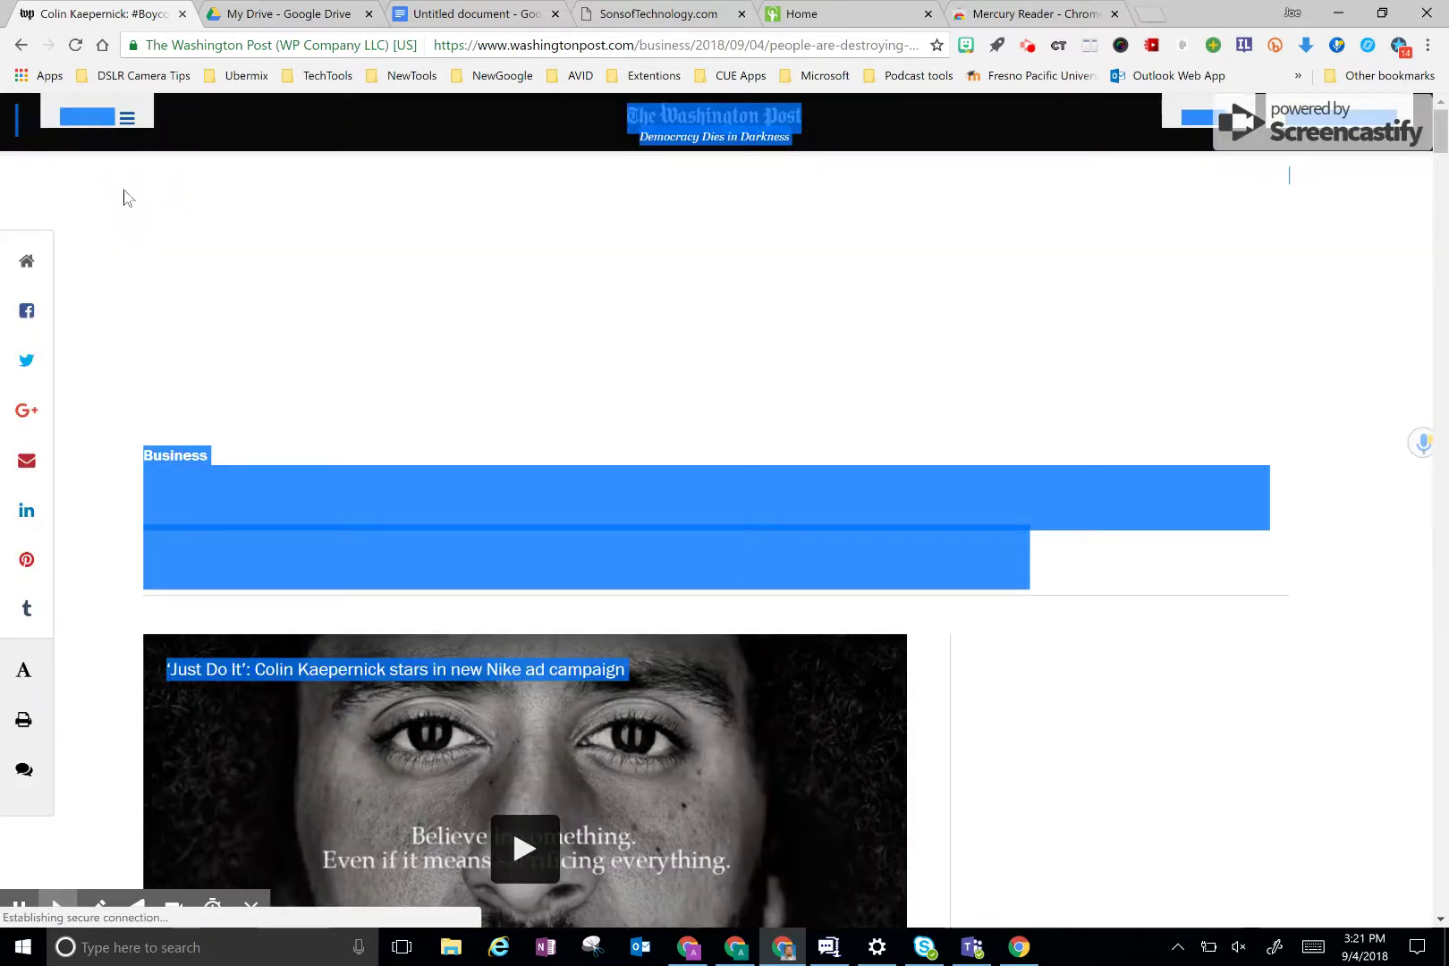
scroll(124, 197, down, 5)
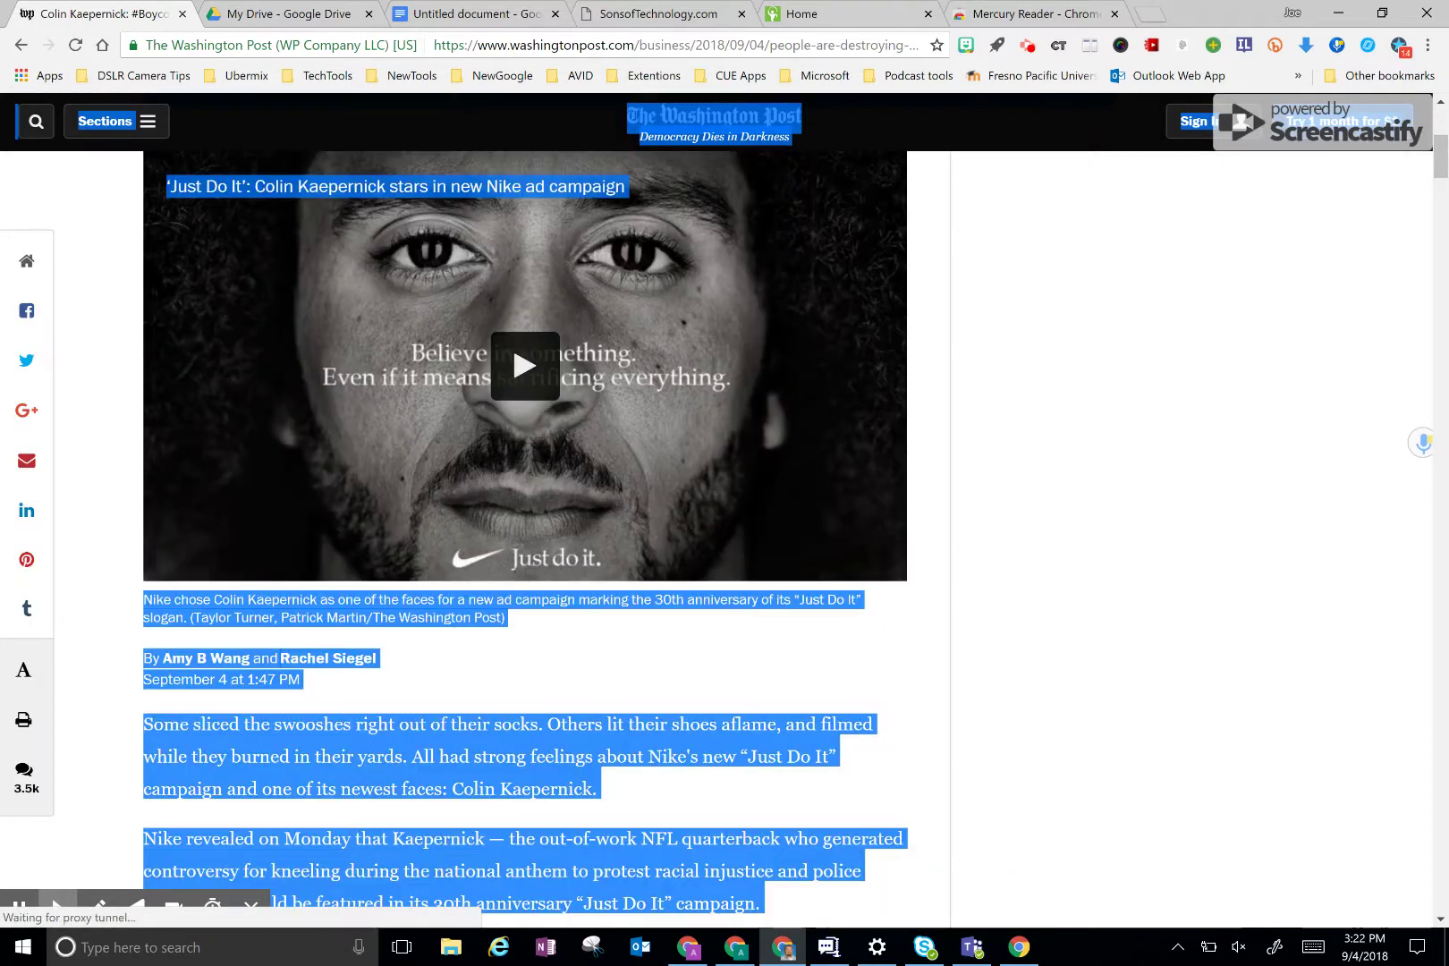
click(924, 614)
Examine the original Washington Post article layout, including its embedded images, tweet and sidebar content.
scroll(925, 614, down, 7)
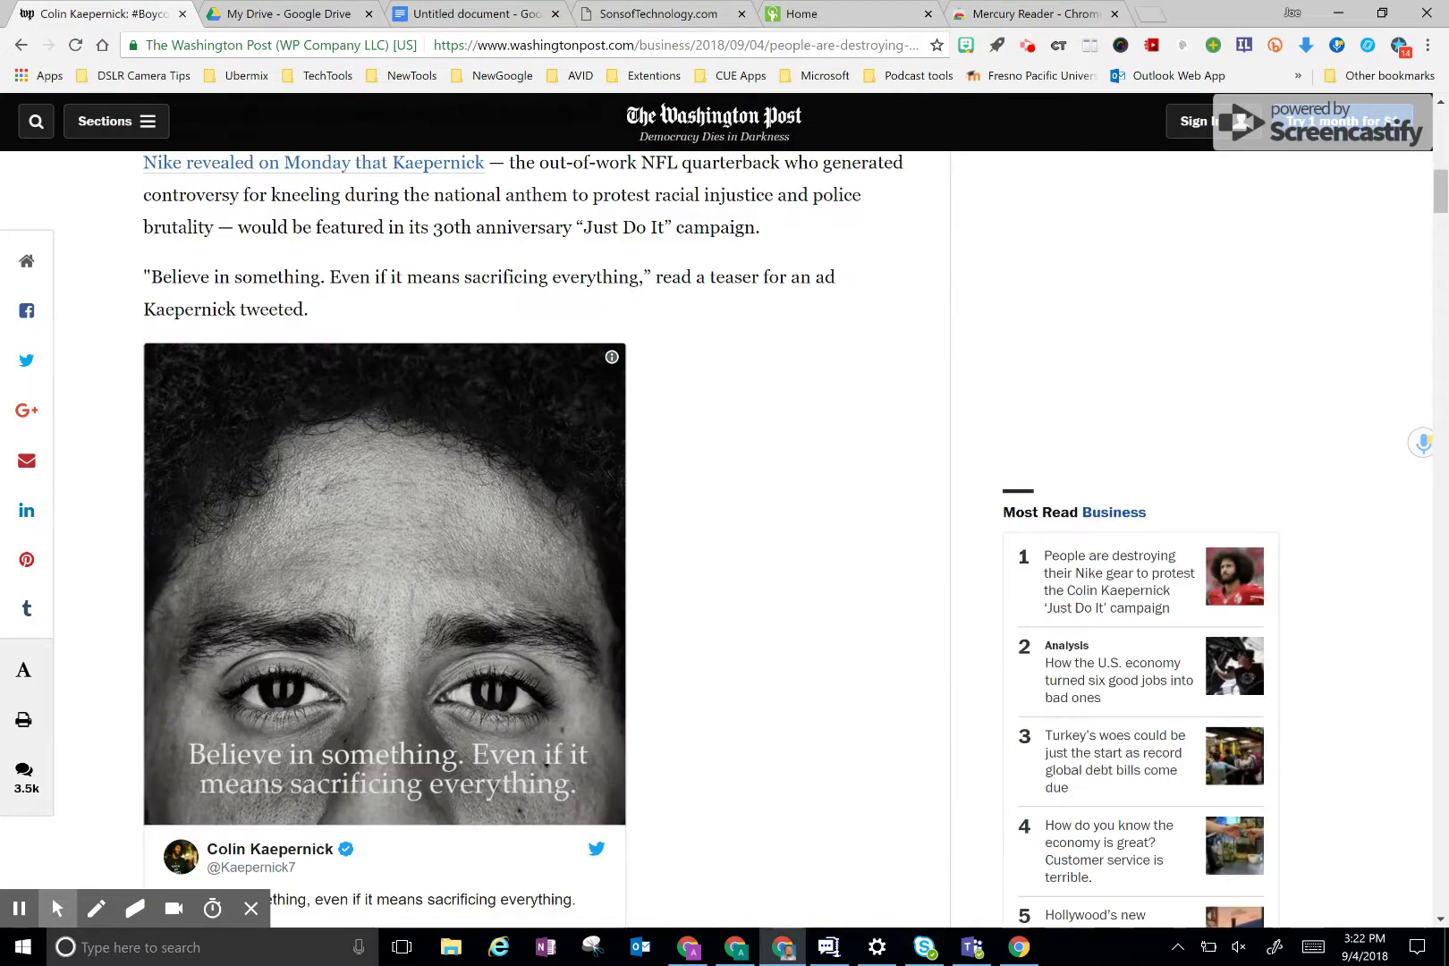
scroll(925, 615, down, 5)
scroll(925, 615, up, 4)
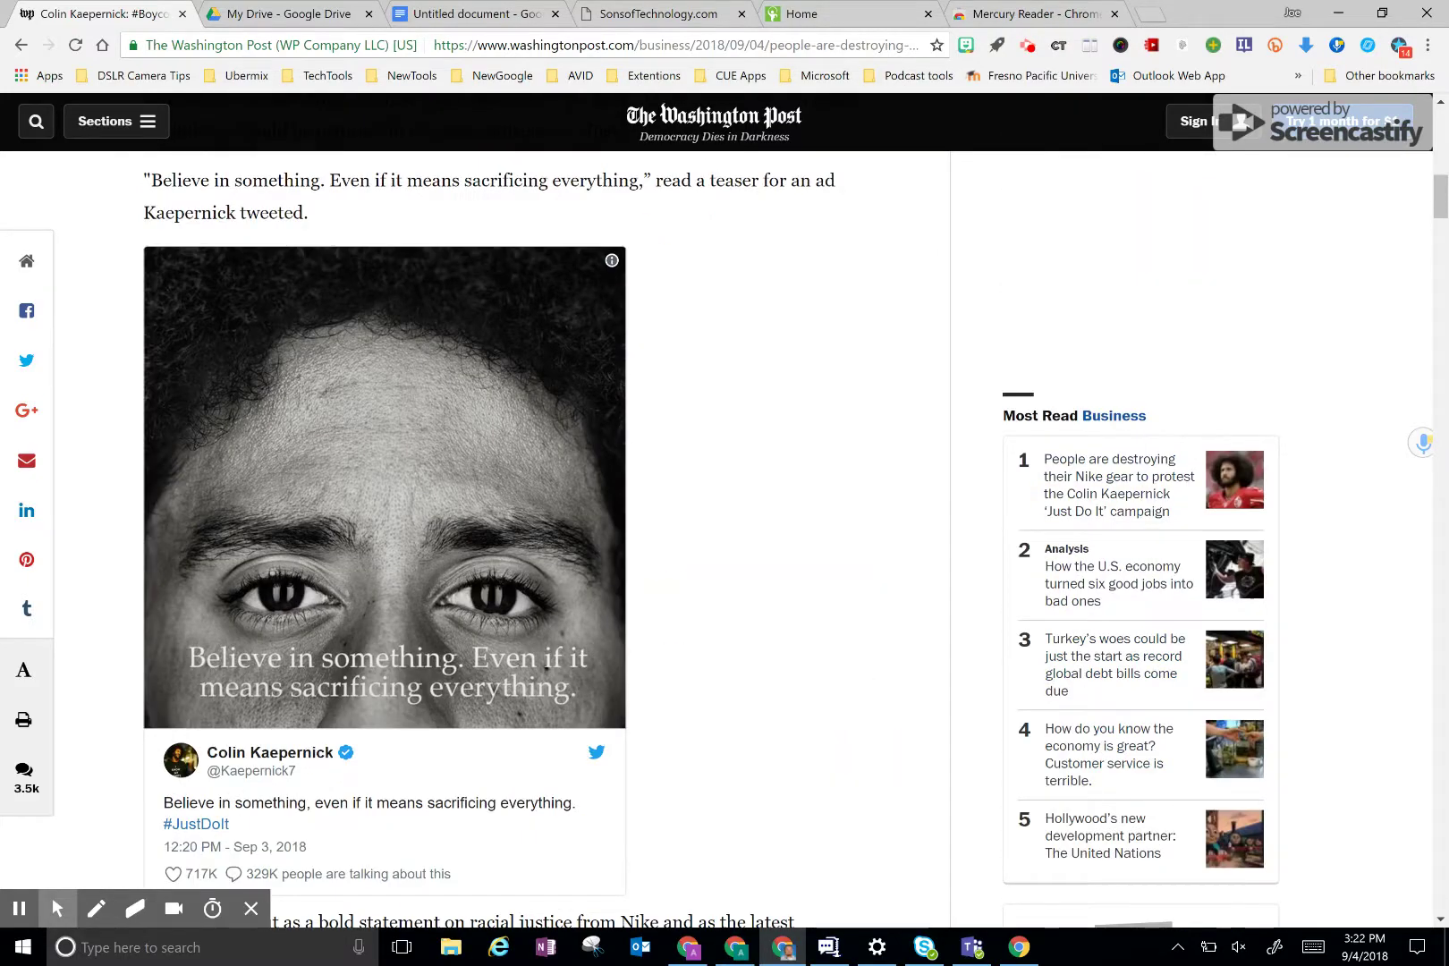
scroll(796, 537, up, 13)
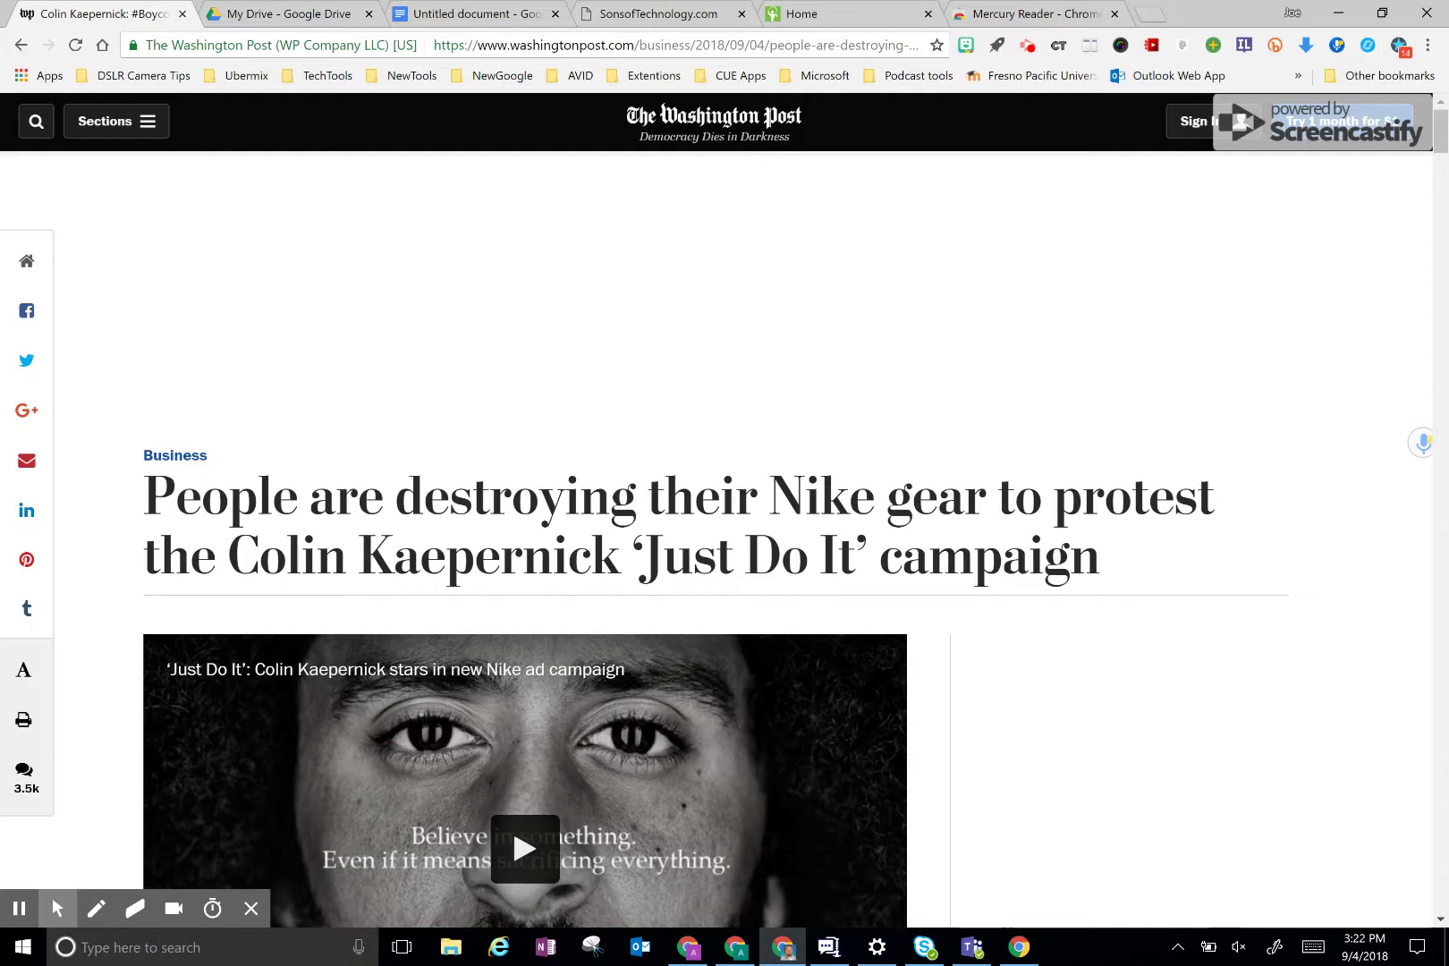
scroll(525, 537, down, 10)
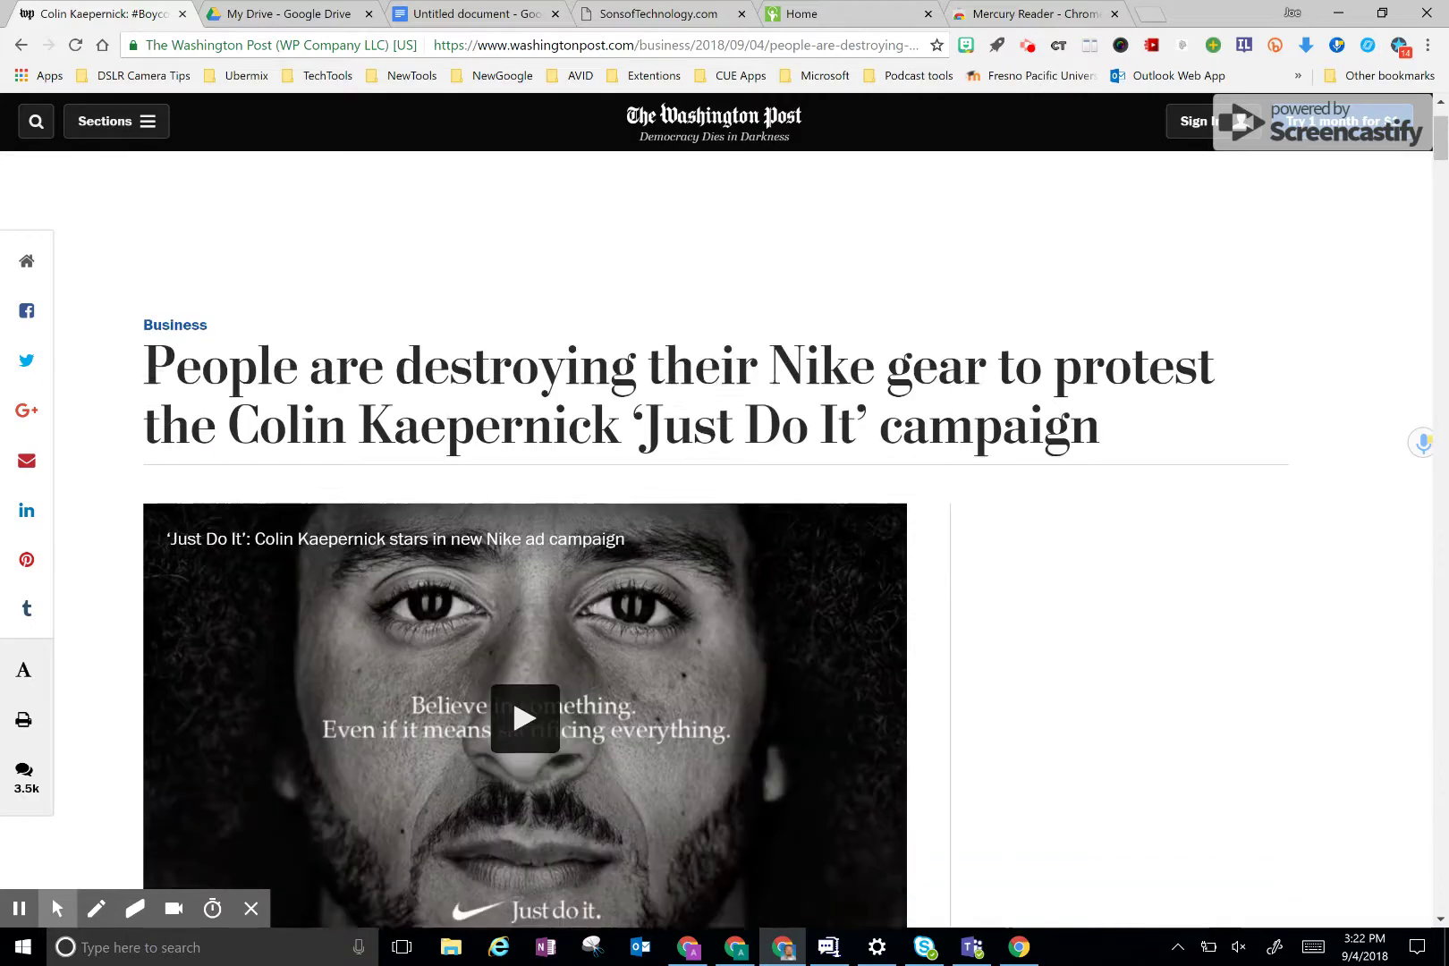
scroll(525, 537, up, 7)
scroll(525, 537, up, 4)
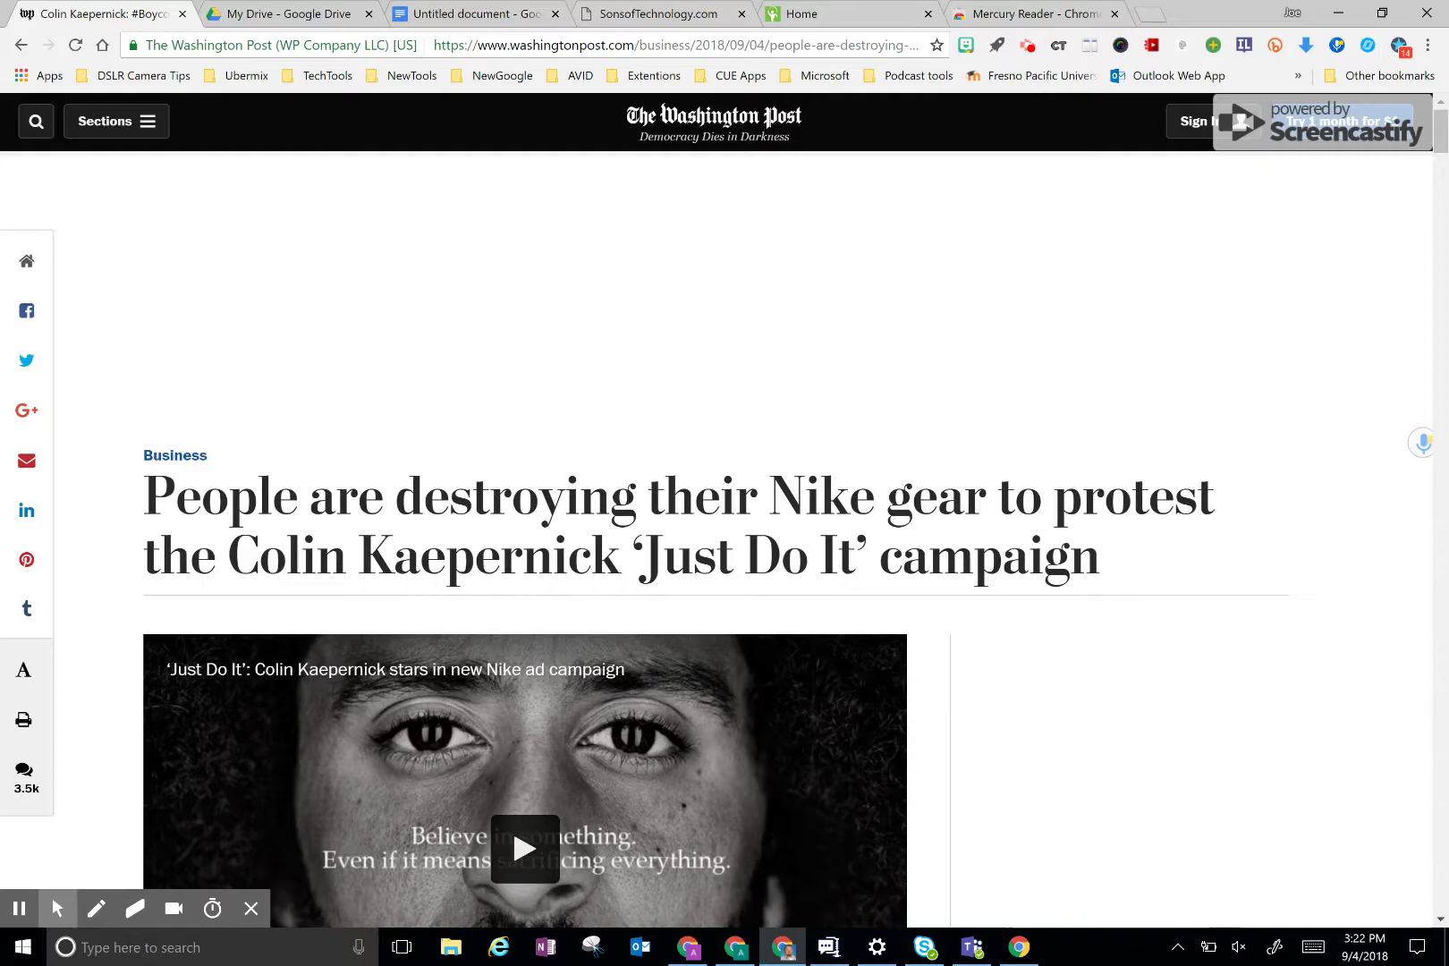
scroll(525, 536, down, 15)
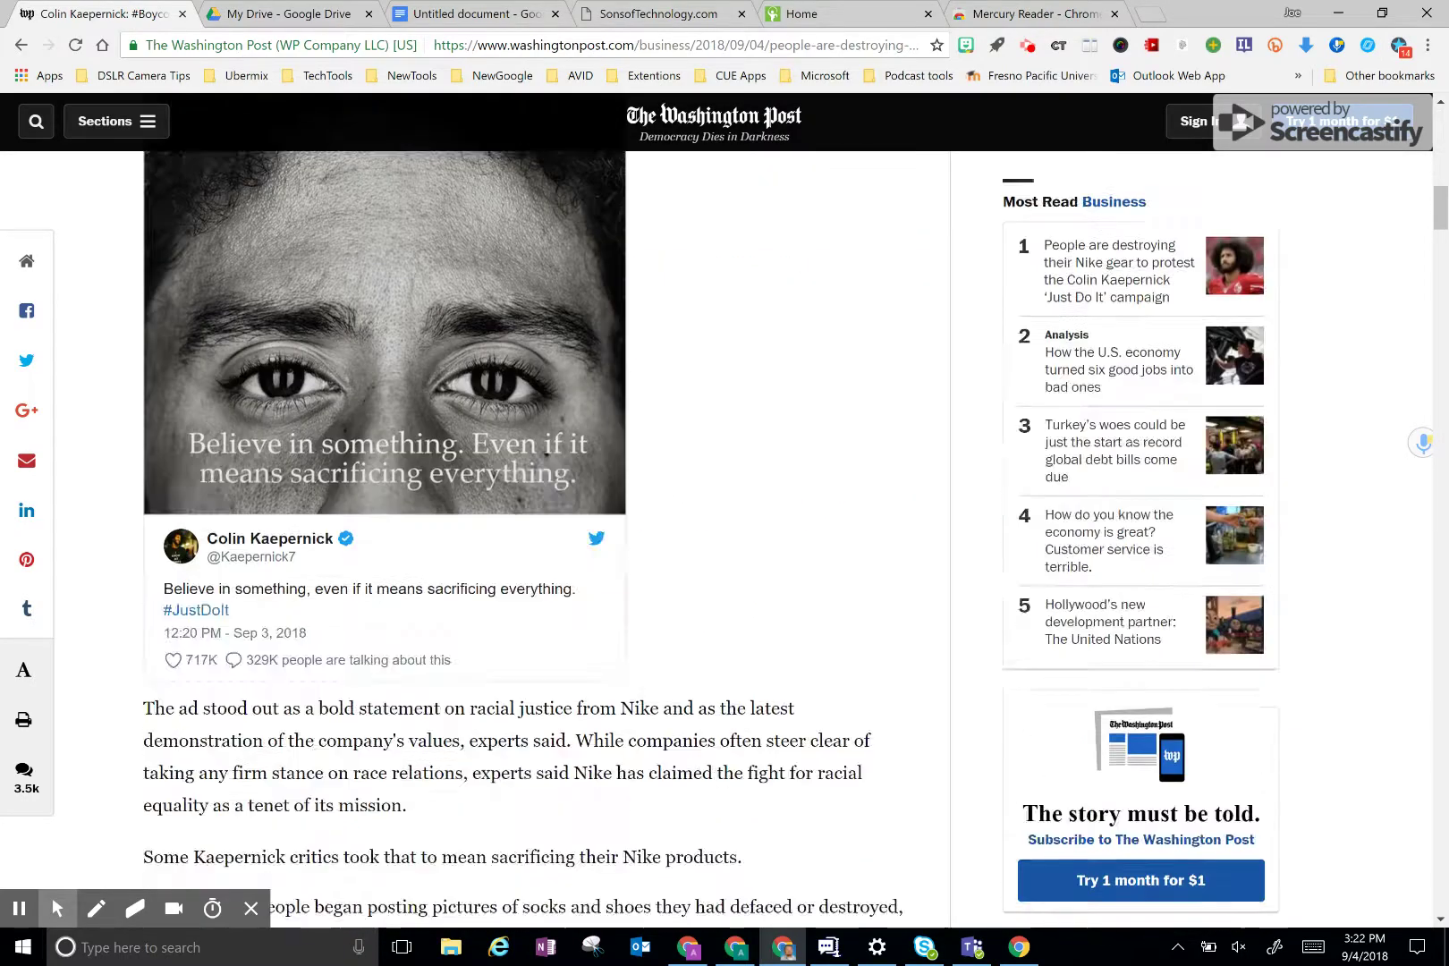
scroll(525, 536, up, 15)
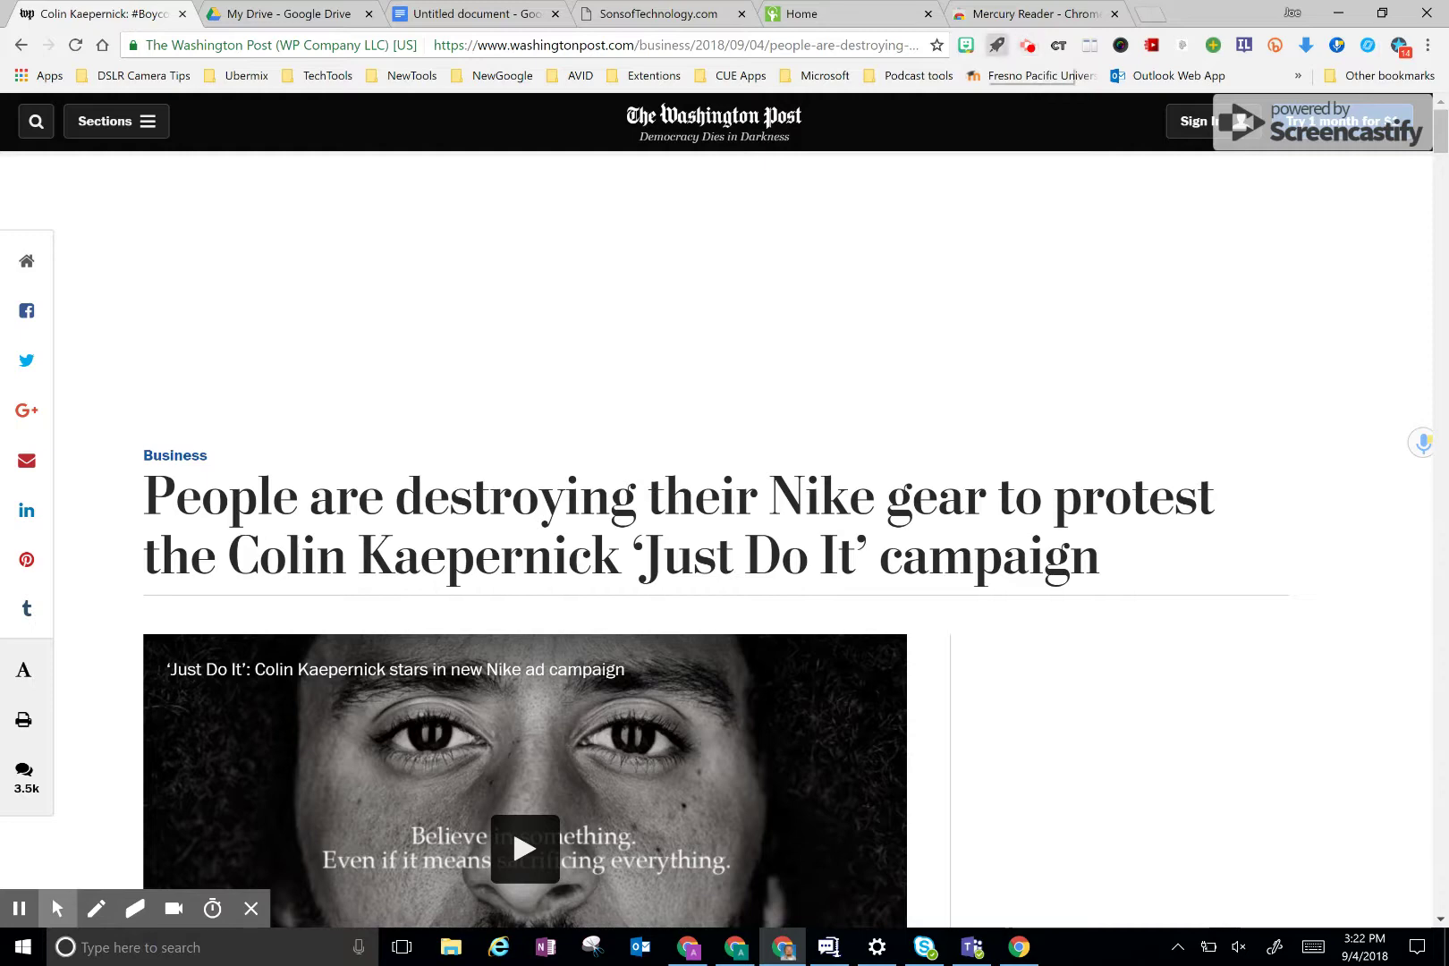
Turn on the Mercury Reader view for the Nike article and look through the decluttered text.
click(995, 44)
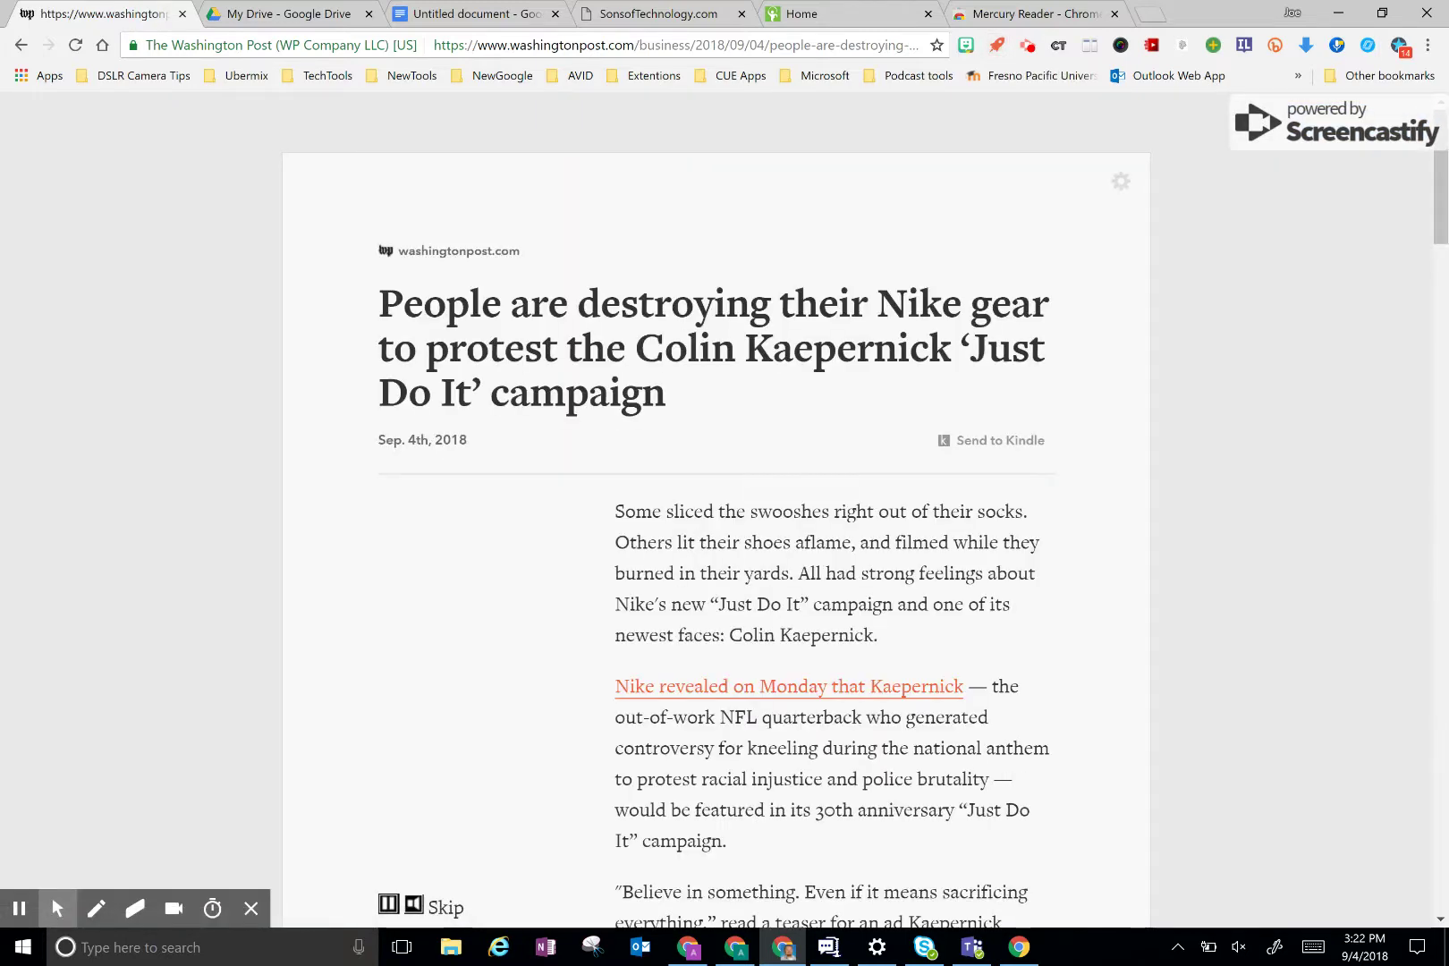
scroll(716, 536, down, 20)
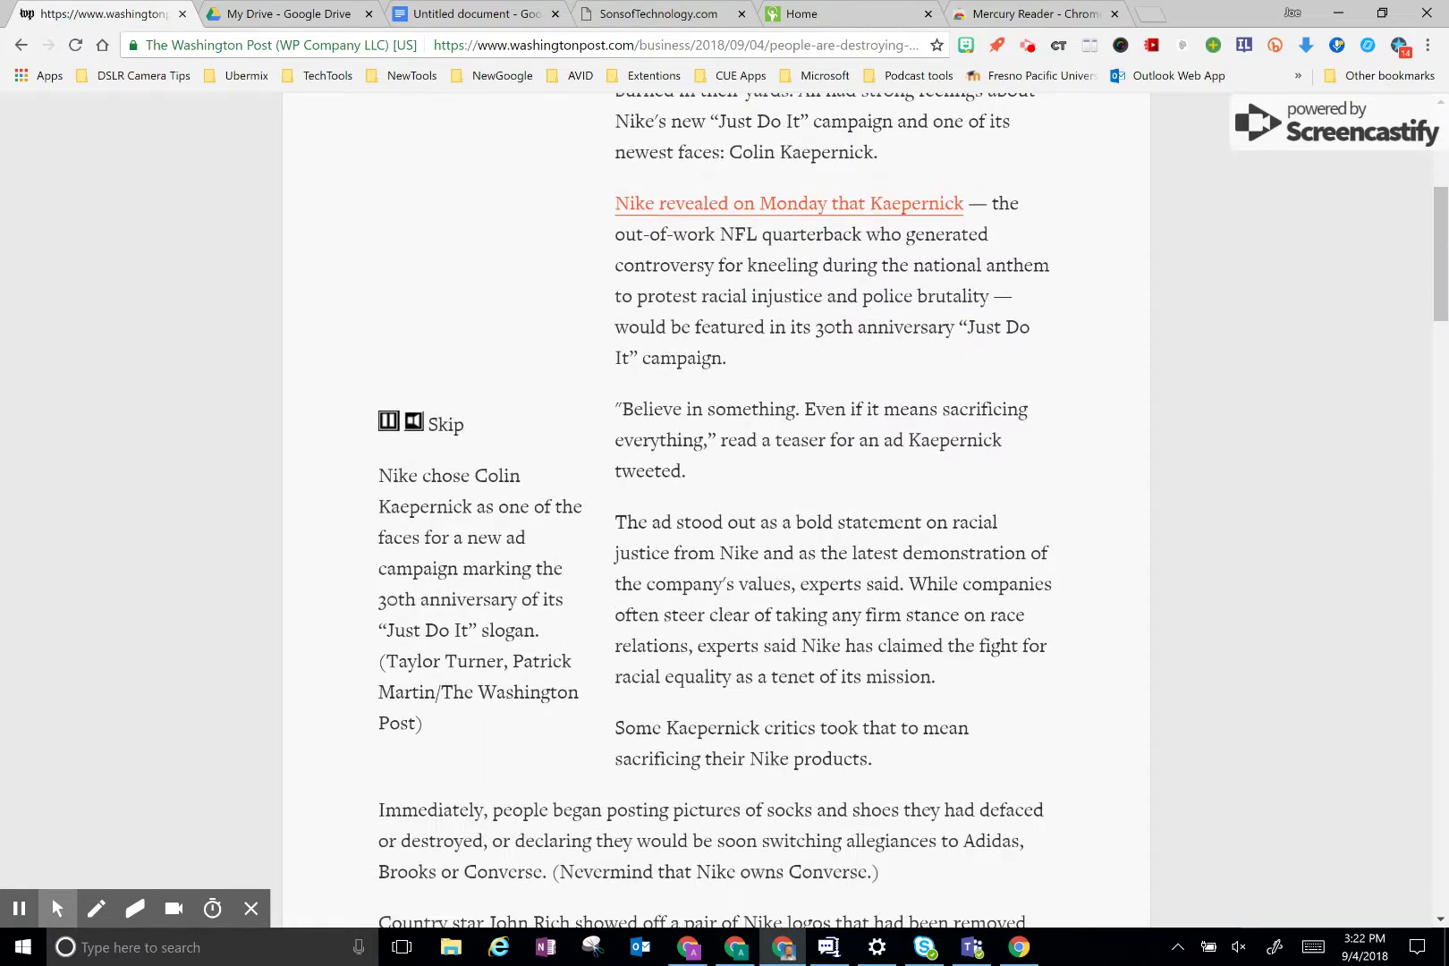
scroll(716, 510, down, 20)
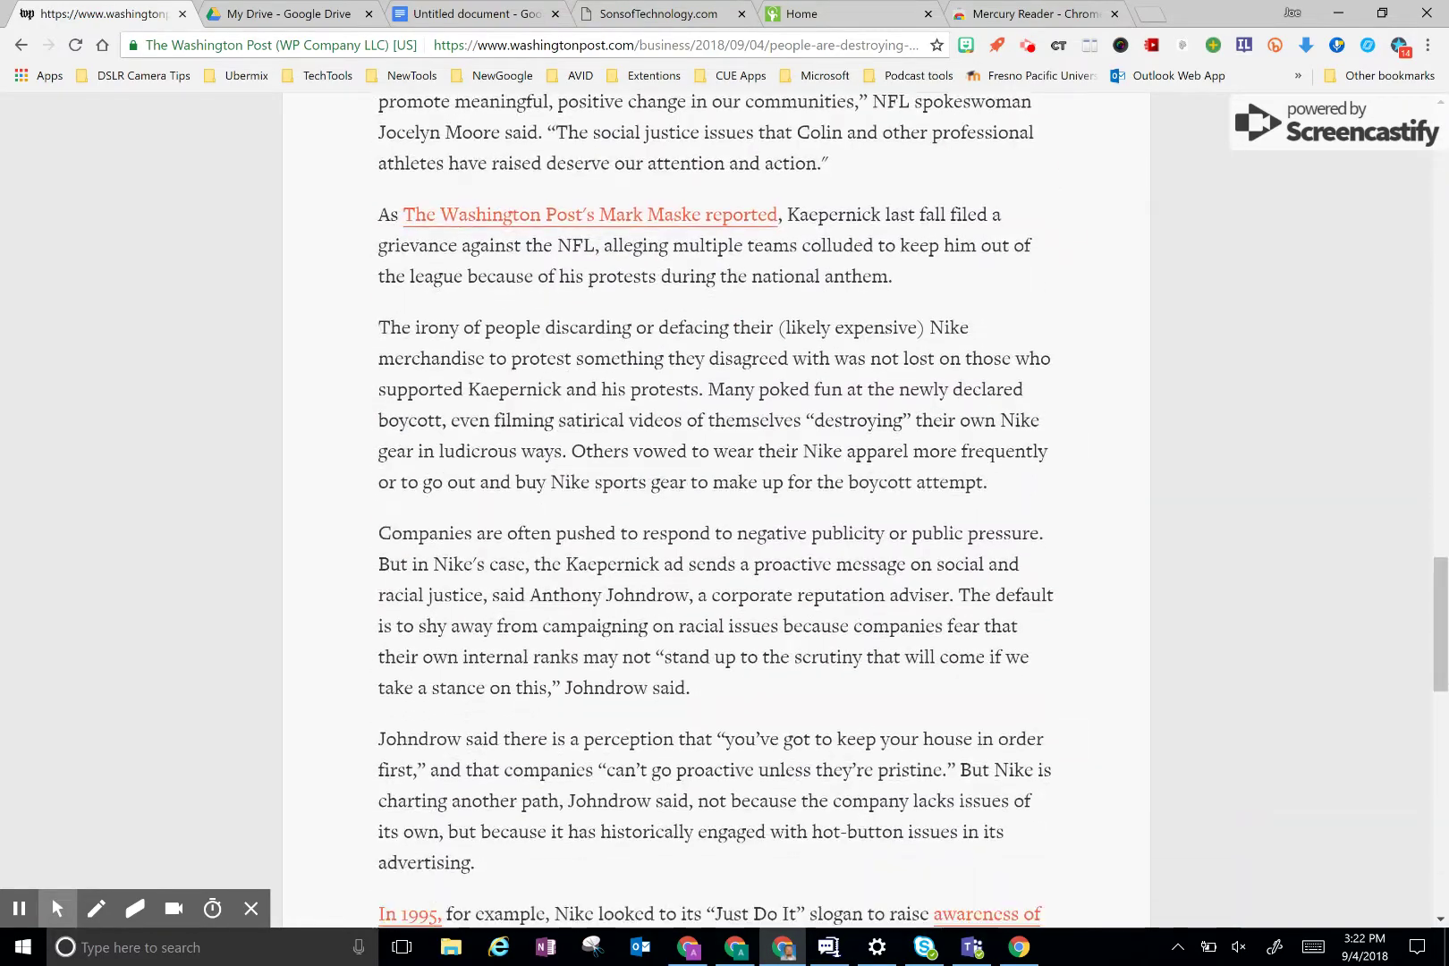
scroll(715, 509, up, 20)
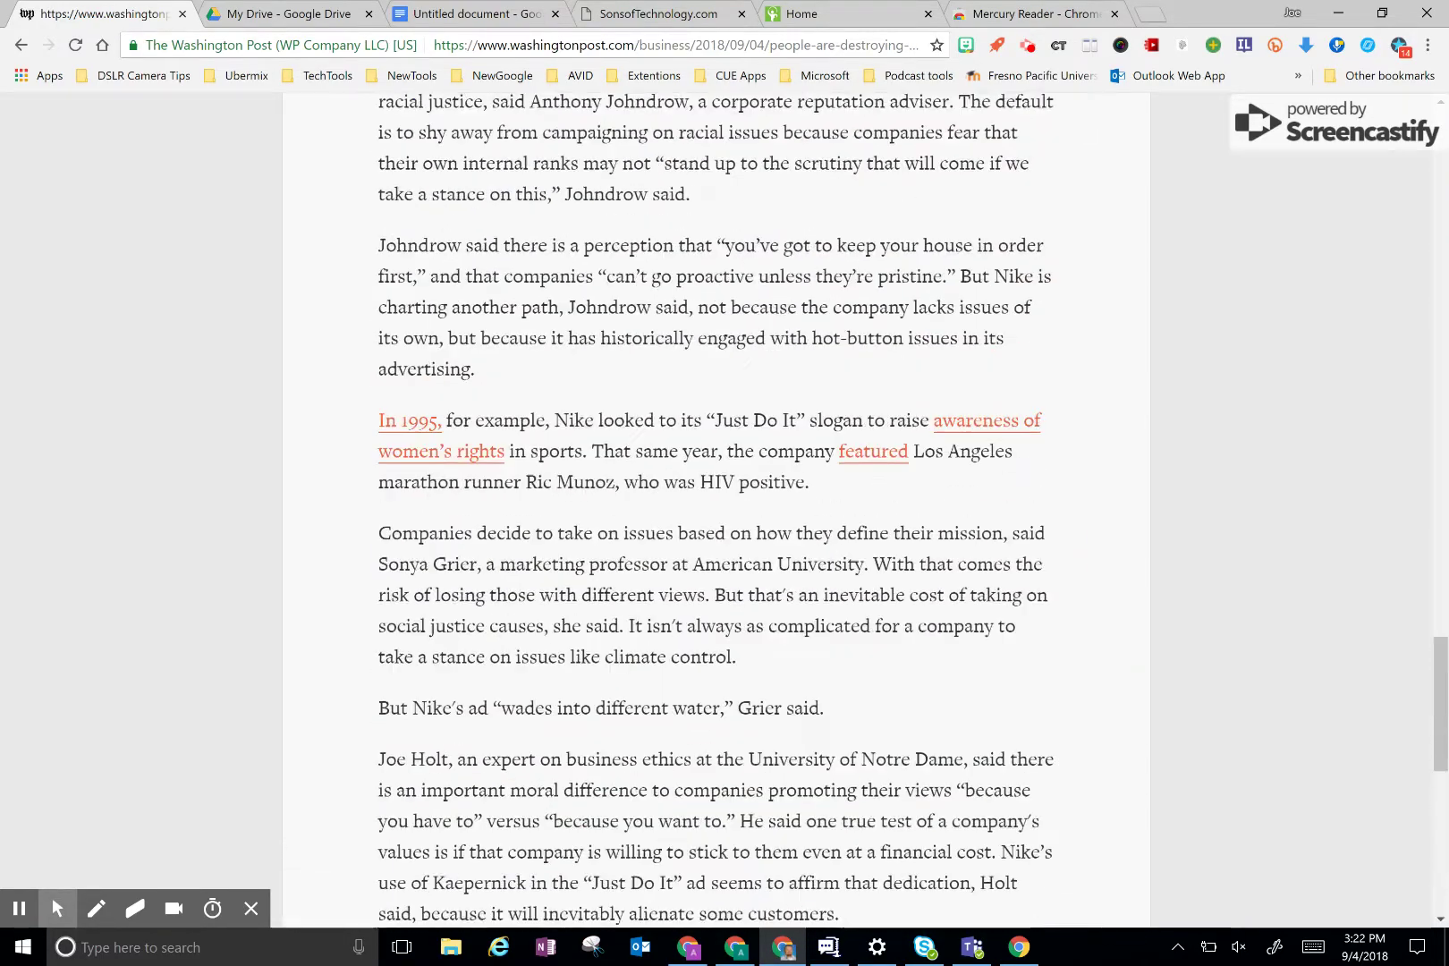
scroll(716, 510, up, 10)
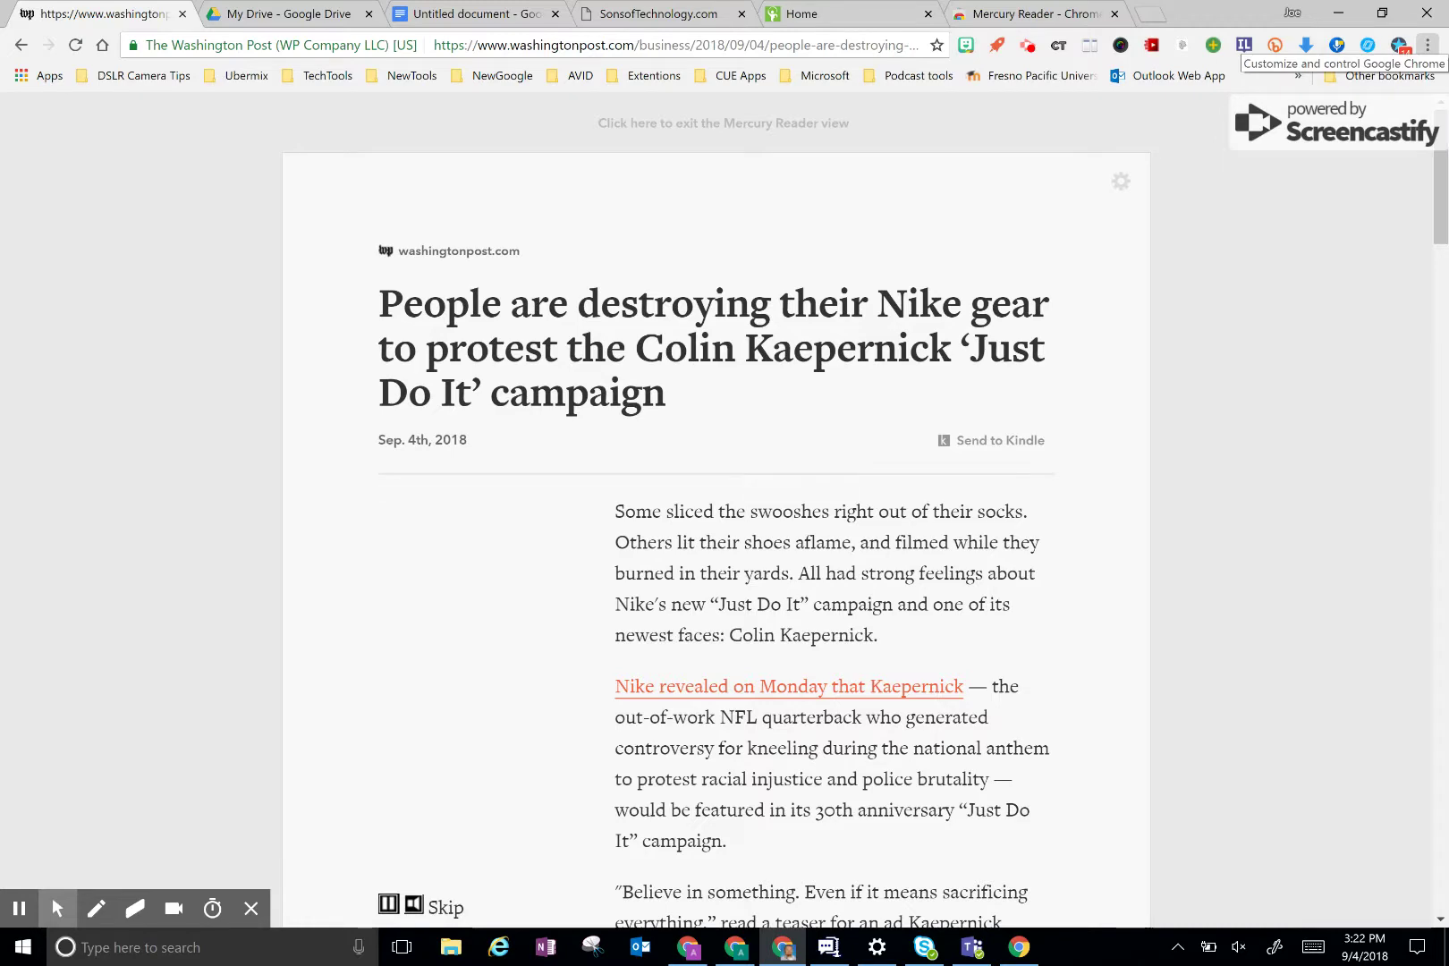
Preview the decluttered article as a print-to-PDF version and close the preview without saving.
click(1428, 45)
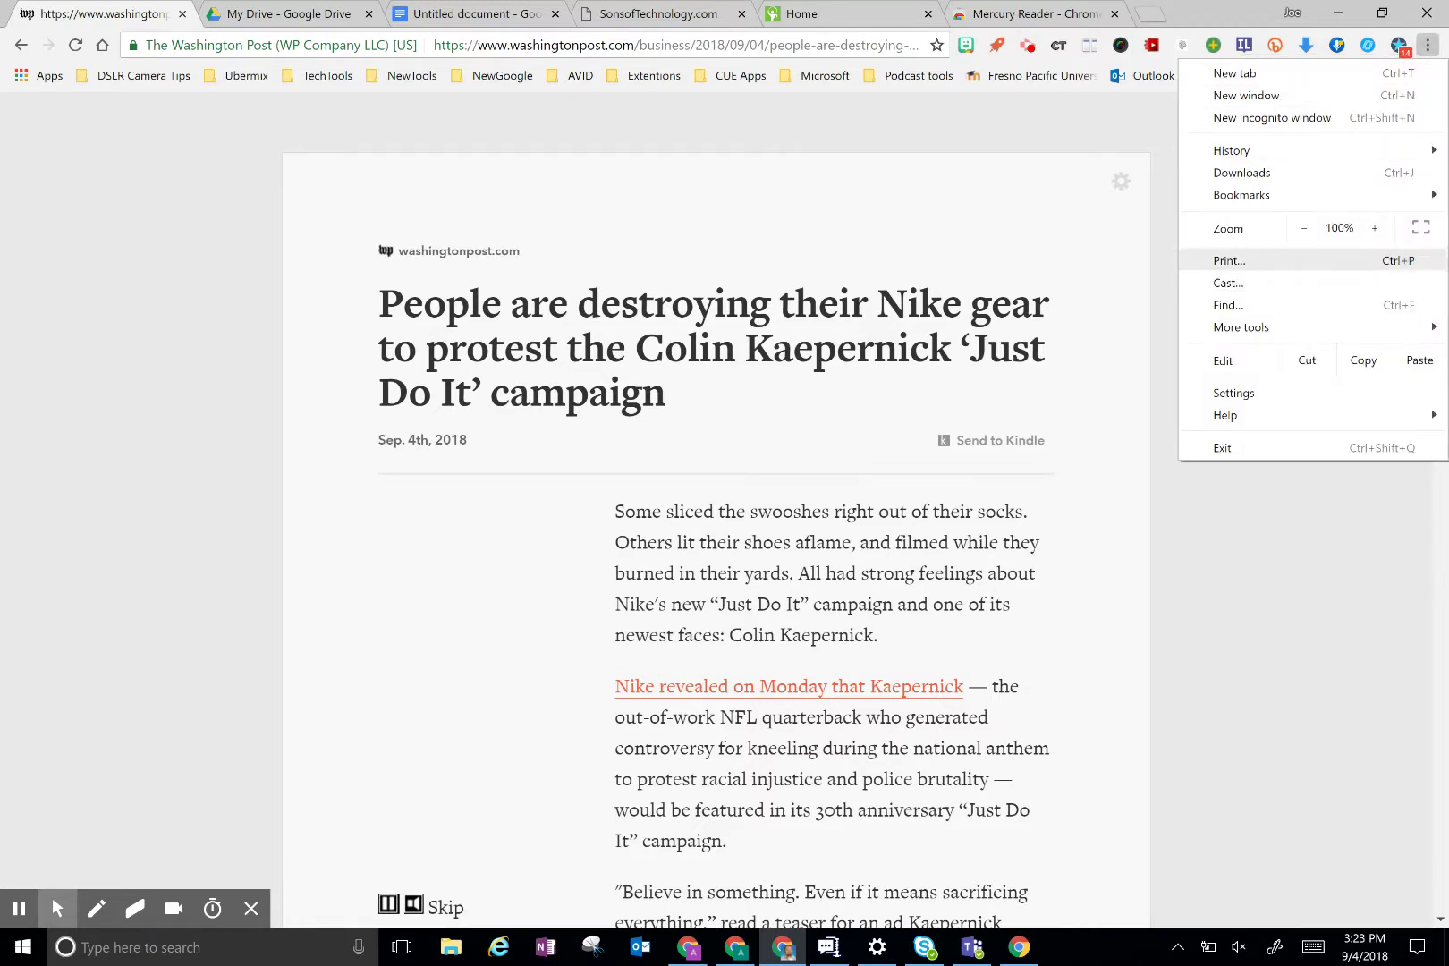
click(1229, 260)
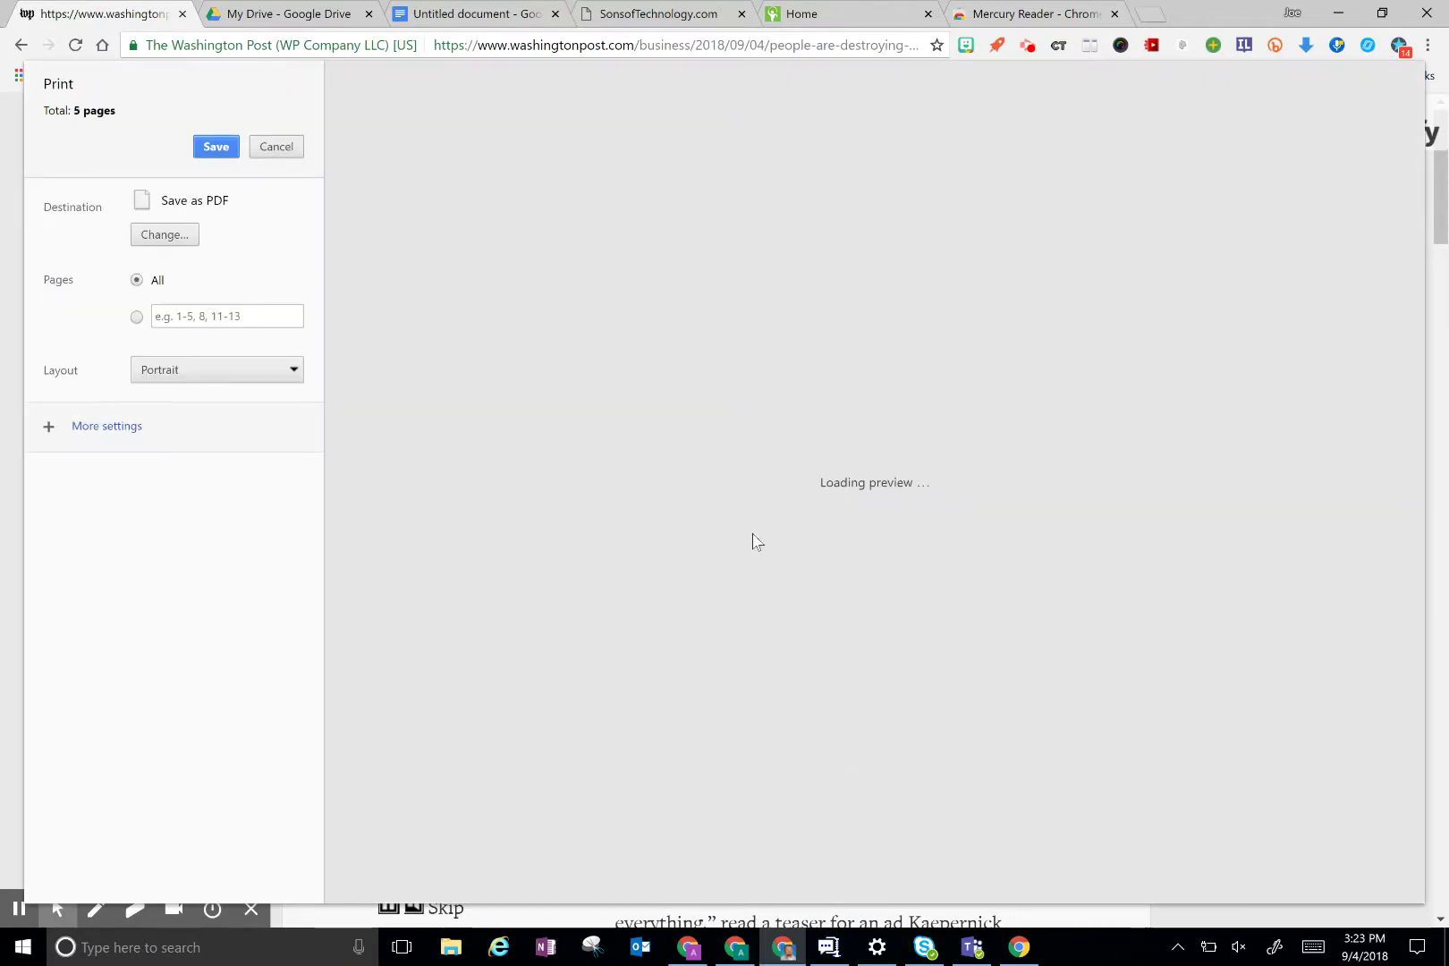
scroll(866, 483, down, 12)
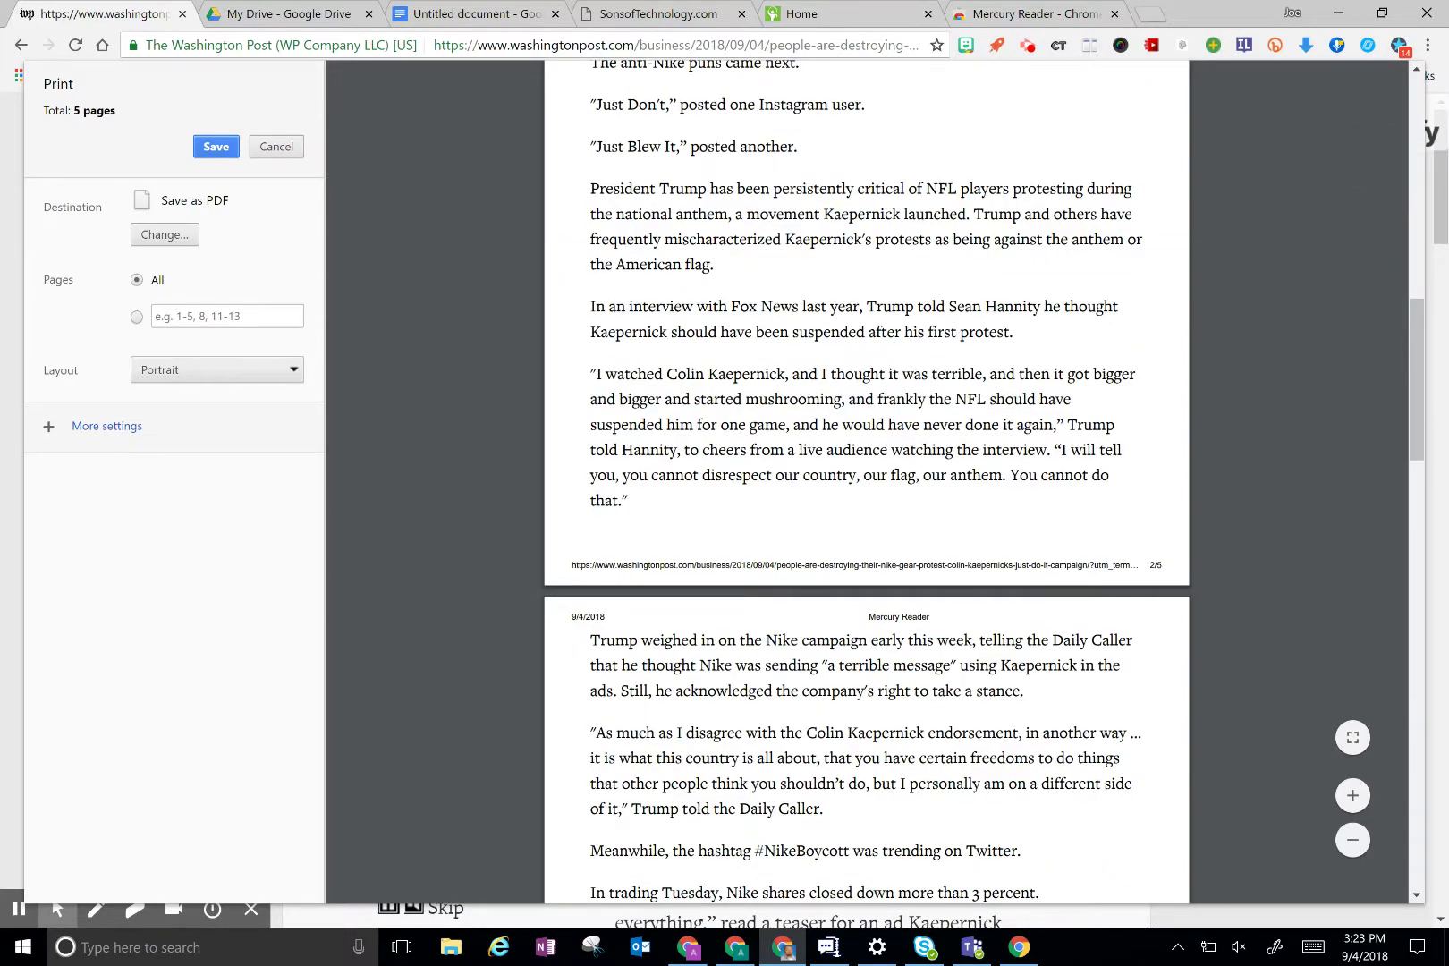
scroll(865, 483, up, 10)
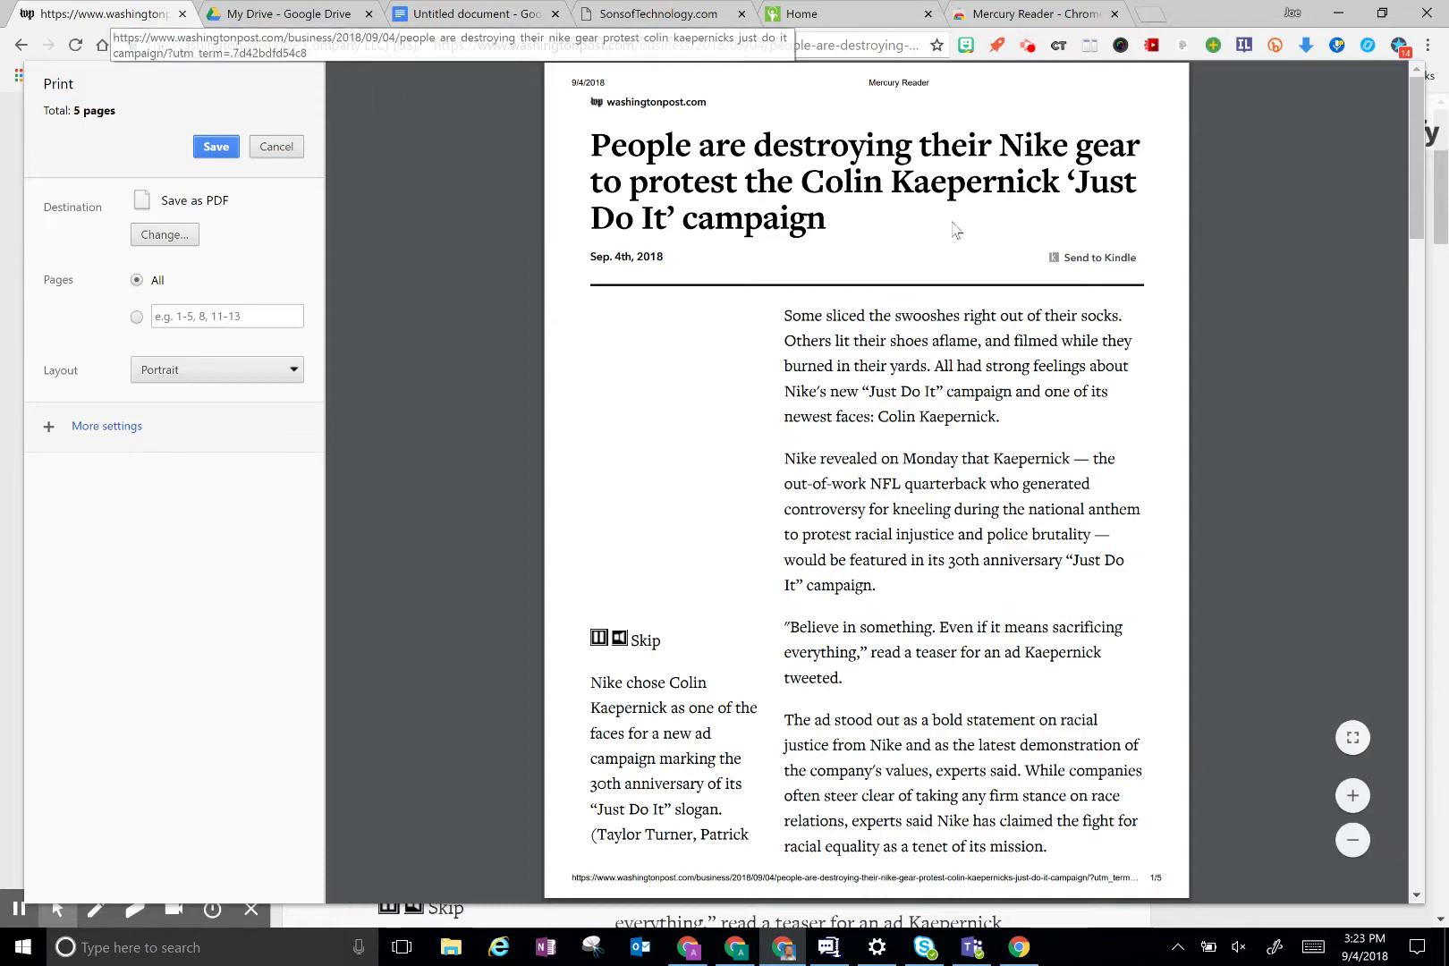
click(276, 147)
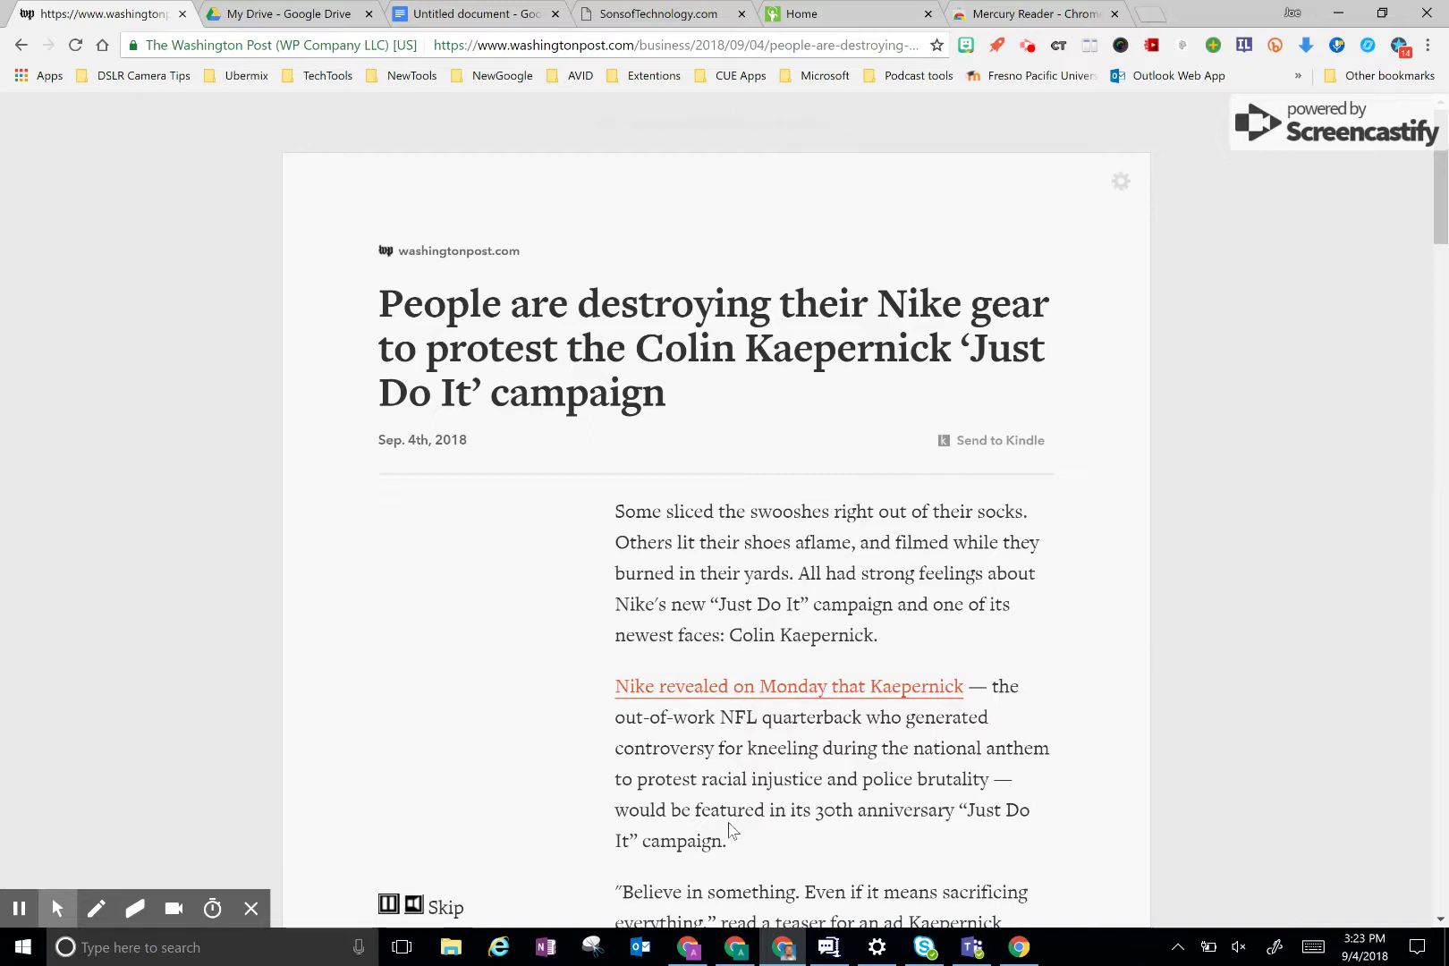
Select and copy the article text from the headline onward and switch to the untitled Google Docs document.
shift+click(955, 620)
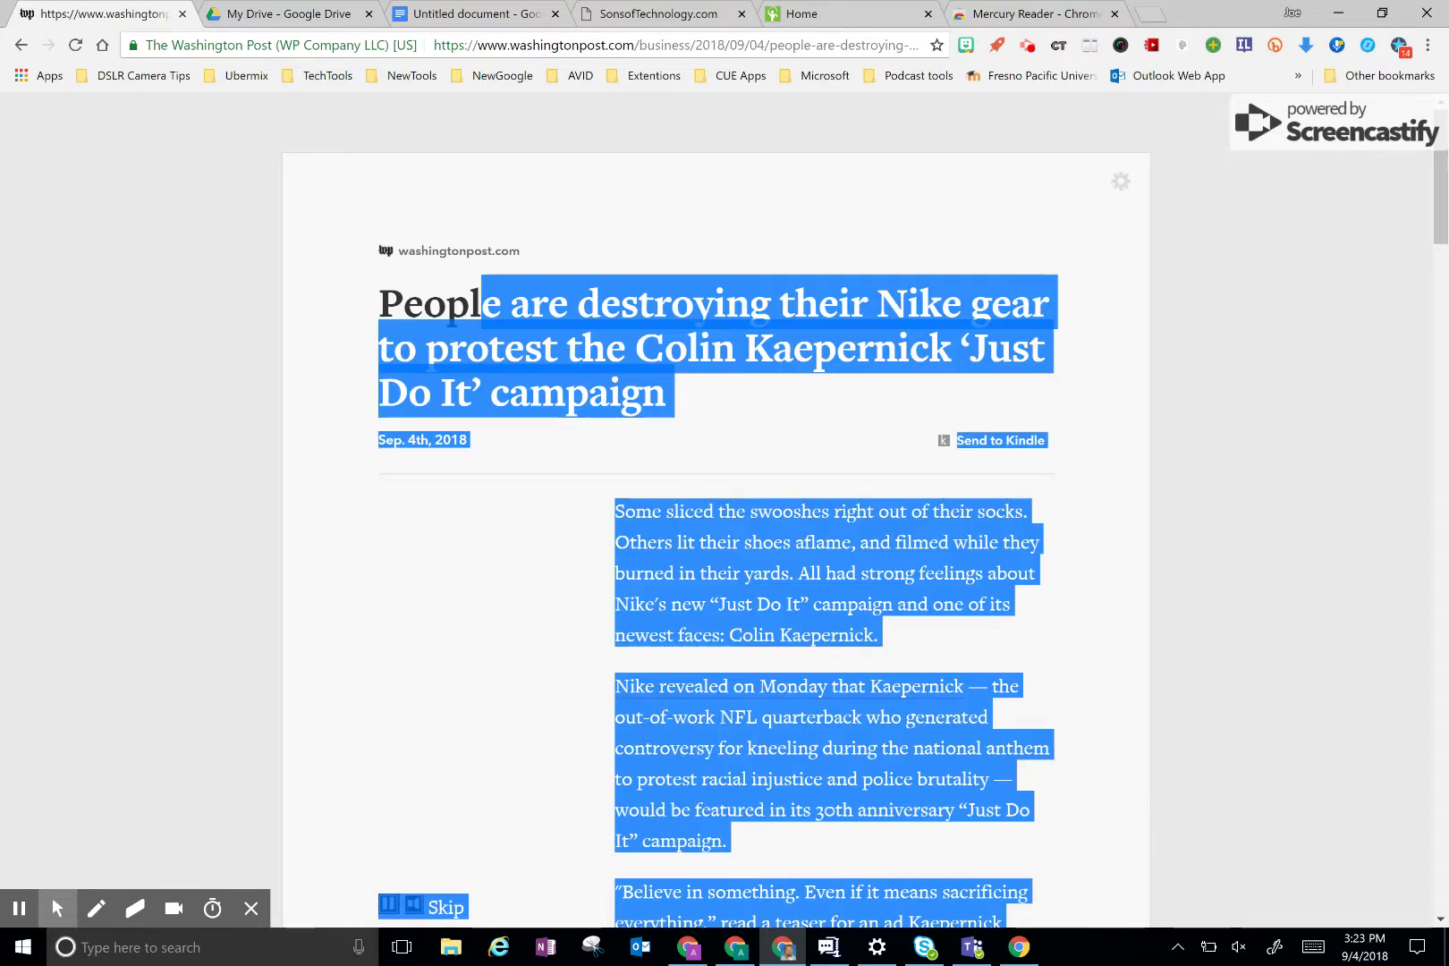
key(ctrl+3)
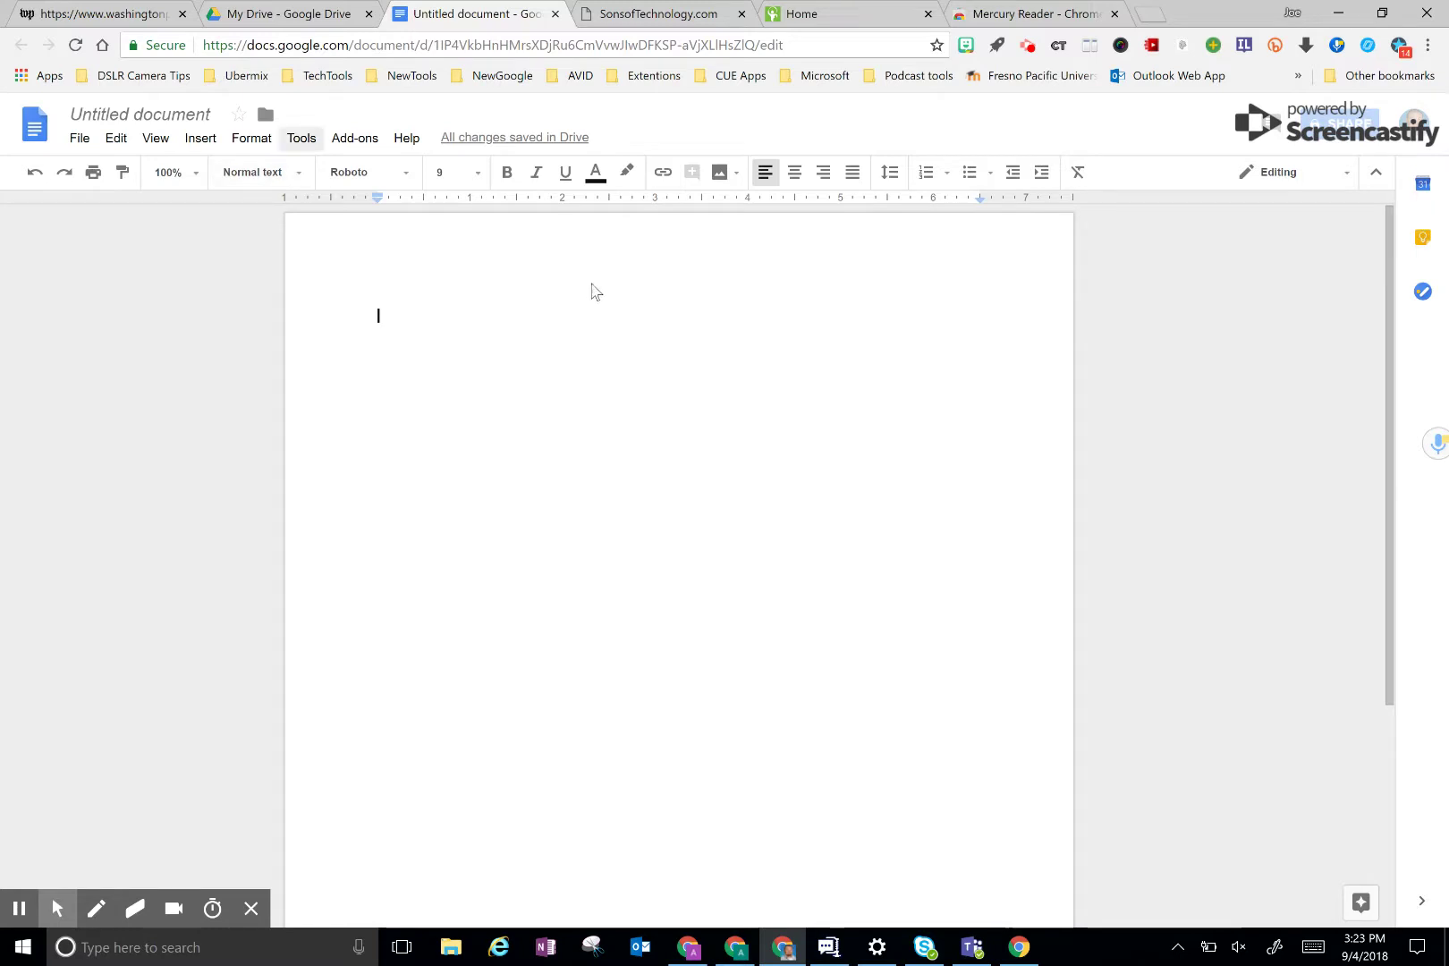
Insert a 3 x 1 table in the blank document, widening its first column and narrowing the other two.
key(Down)
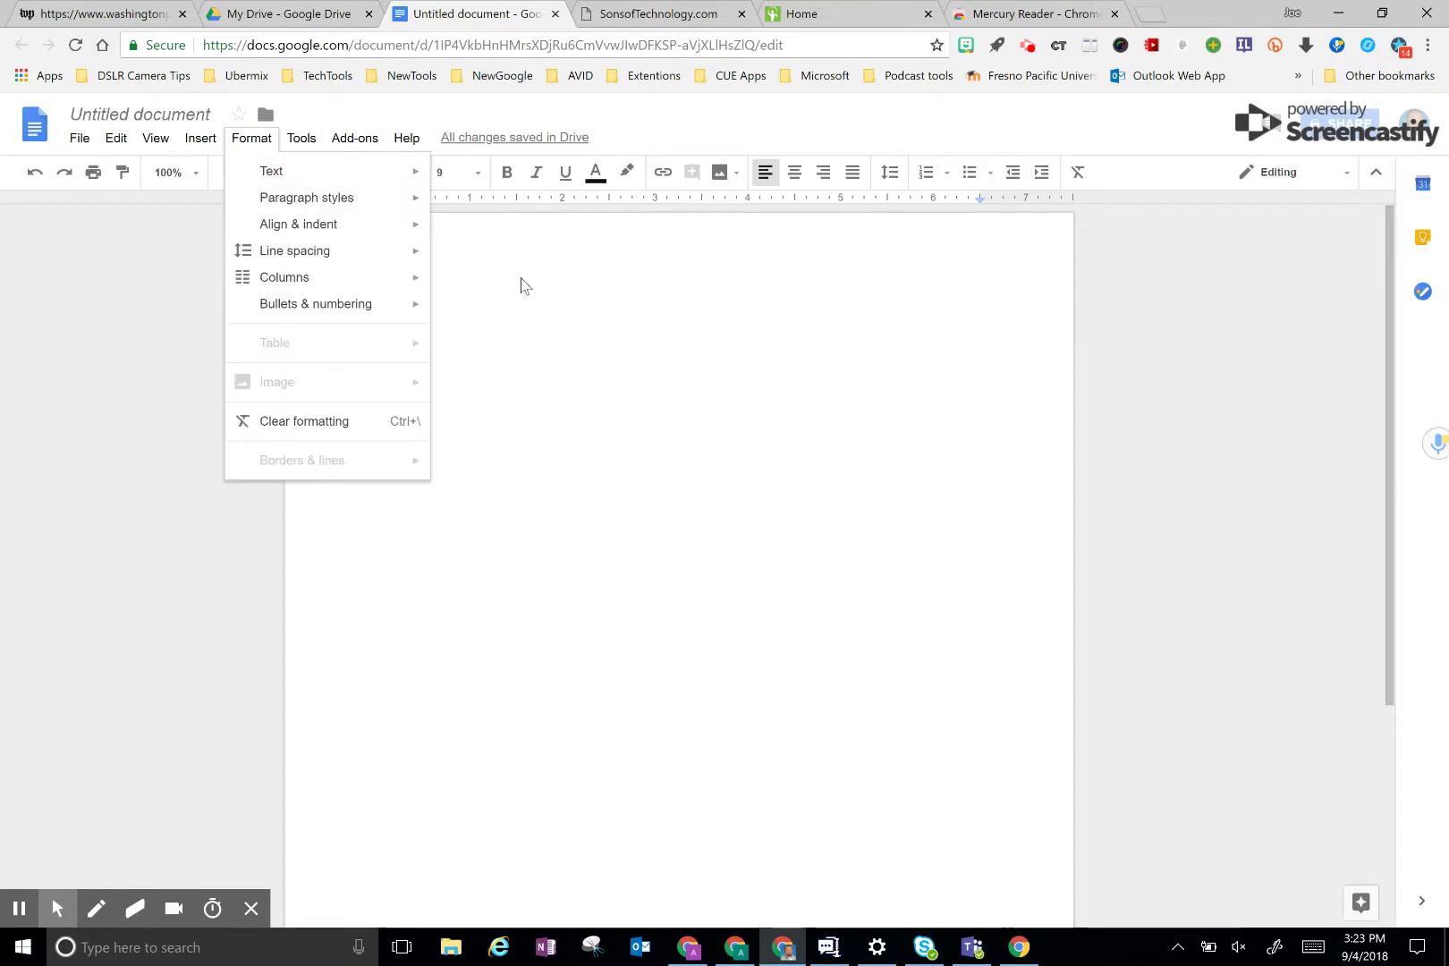
key(Left)
key(Left)
key(Right)
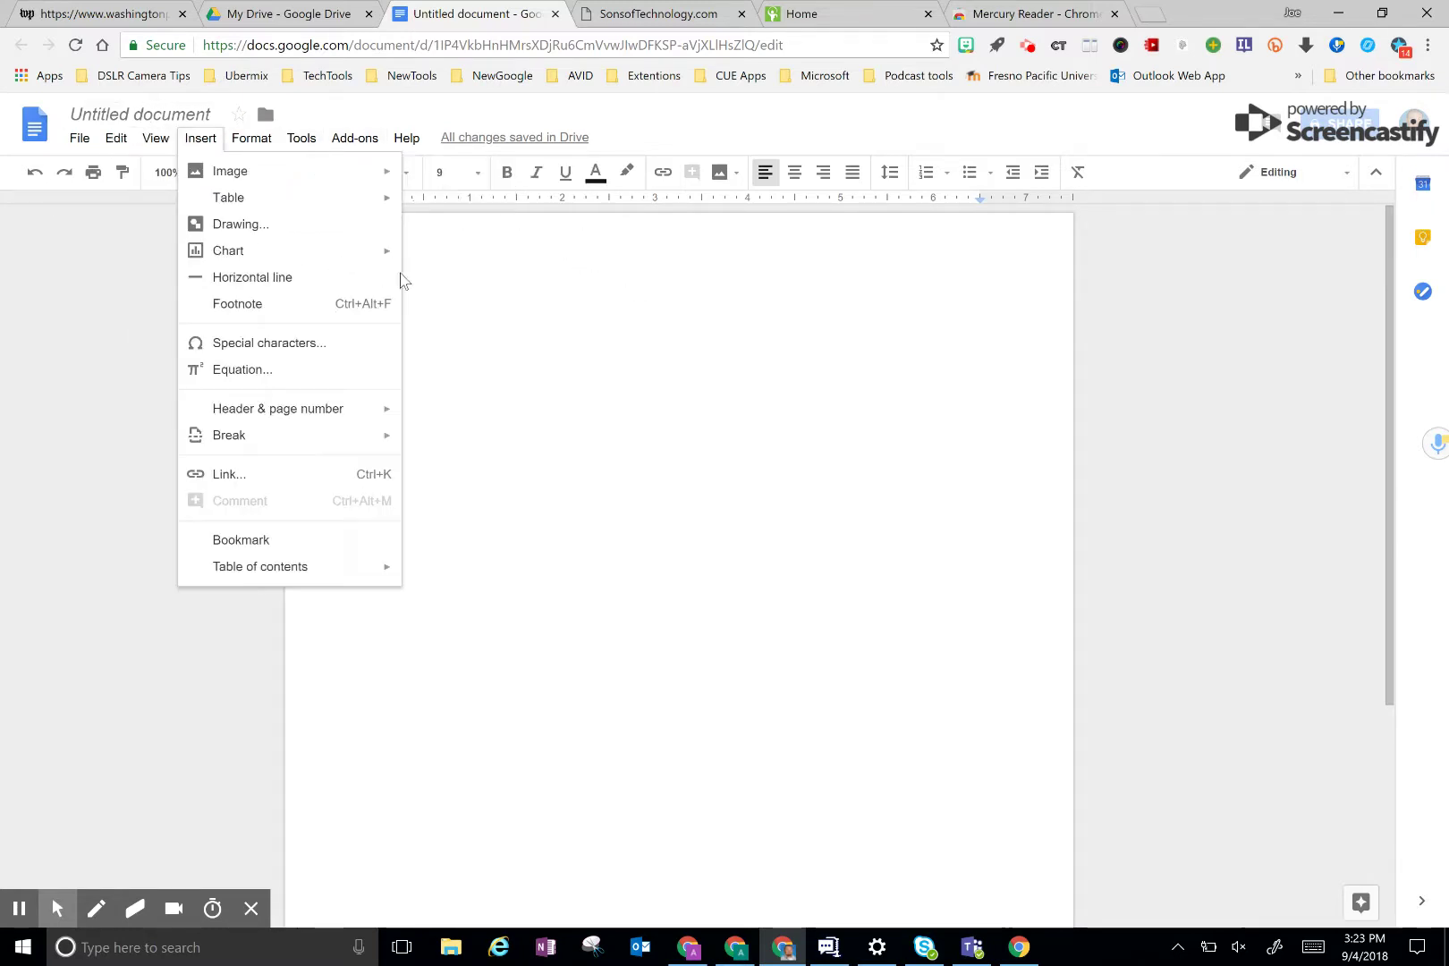
key(Down)
key(Down)
key(Right)
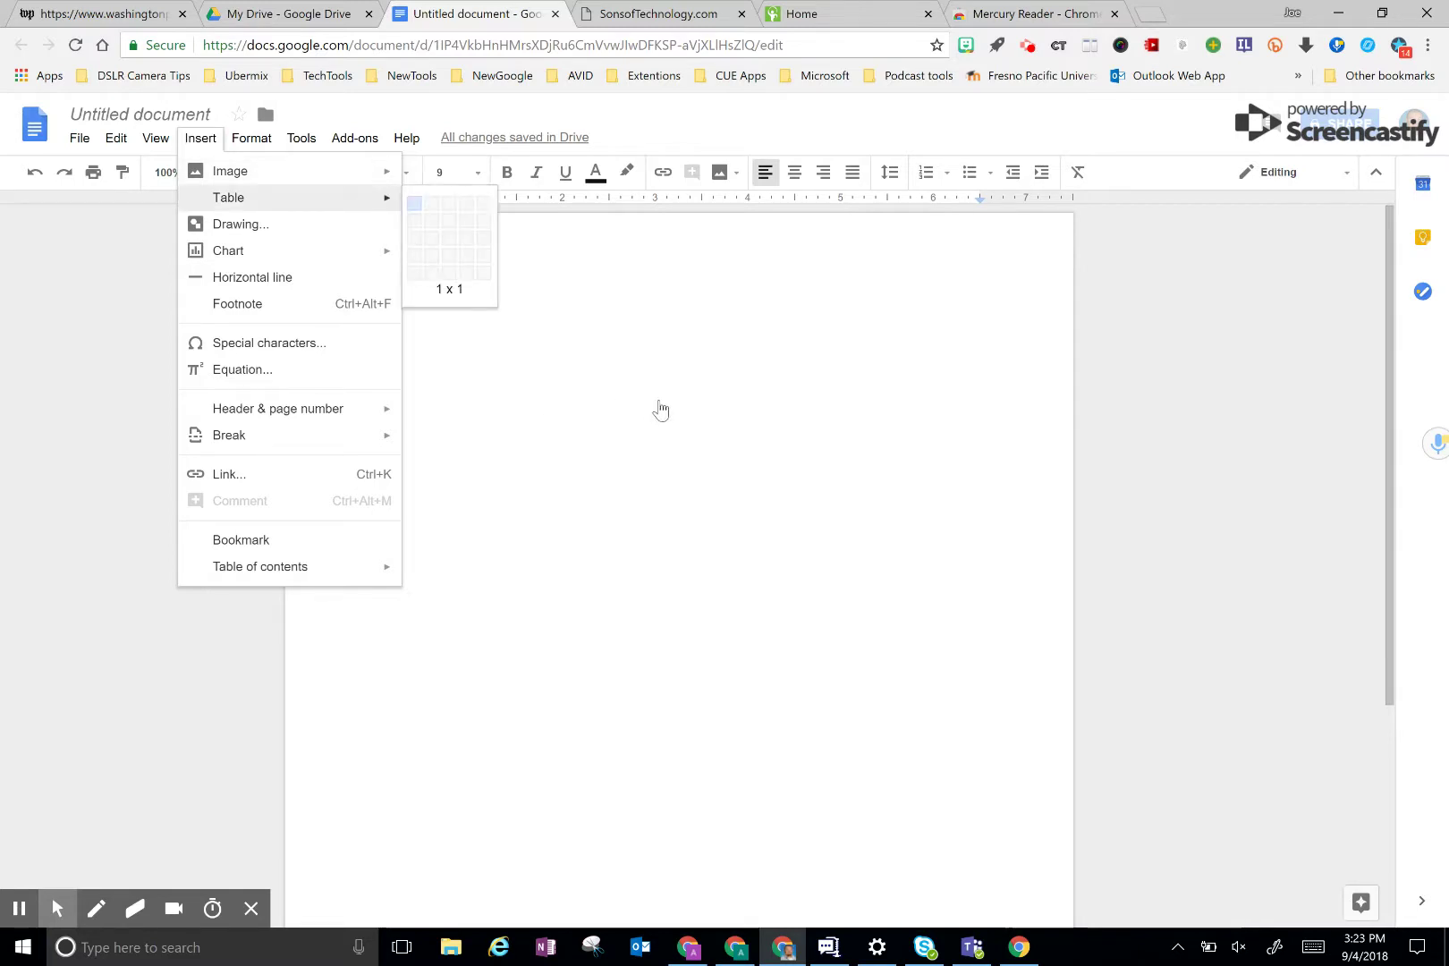
key(Right)
key(Right)
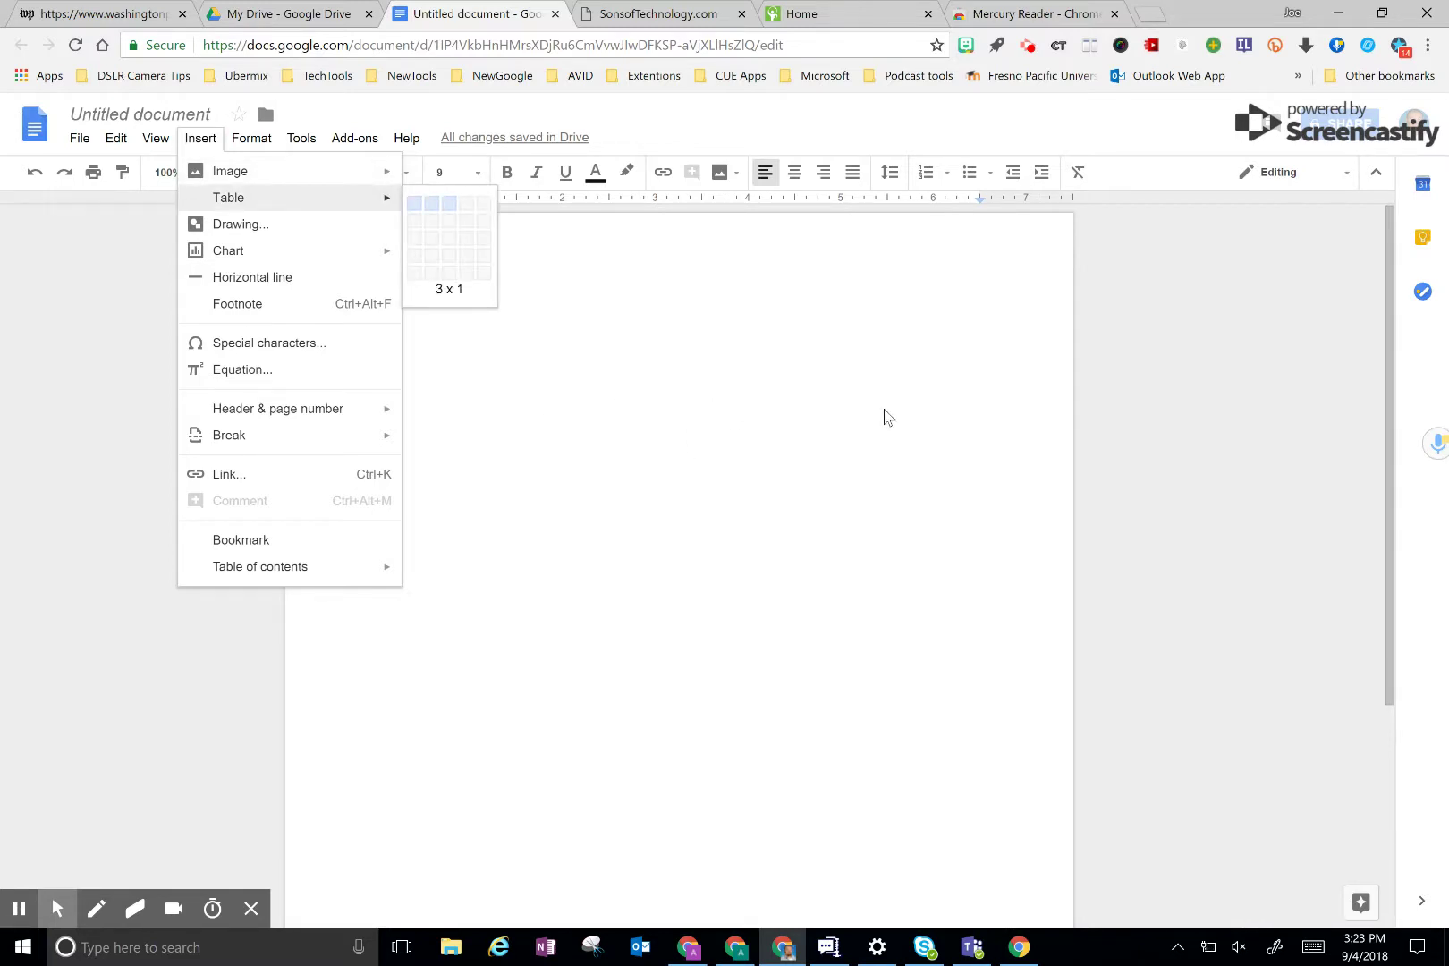
key(Return)
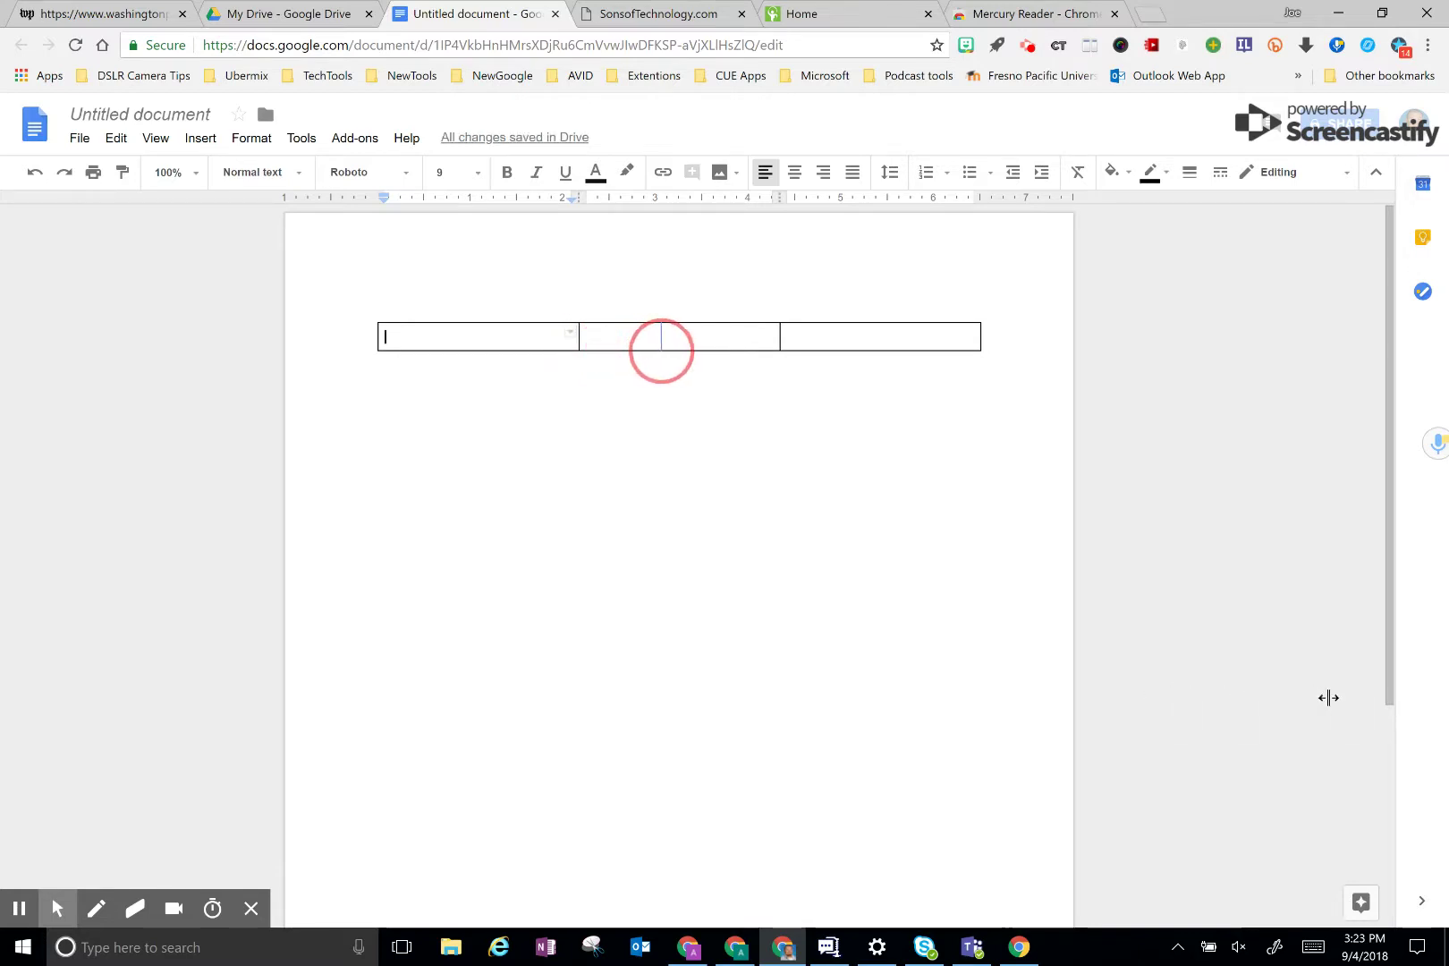
drag(689, 347, 879, 349)
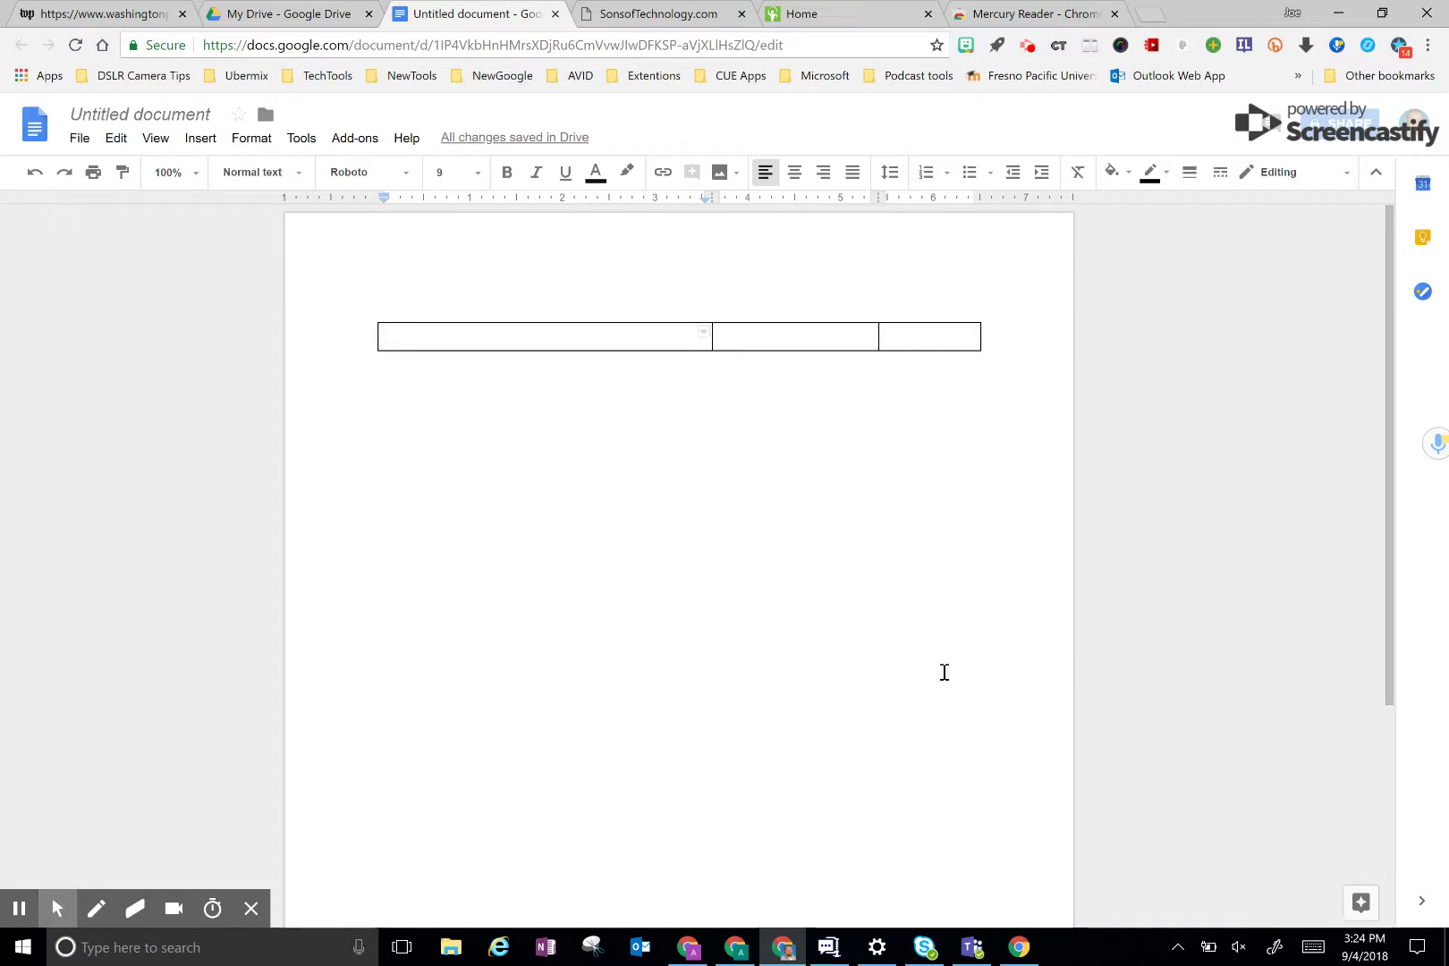
Paste the copied article into the table's first column and go back to the beginning of the document.
key(ctrl+v)
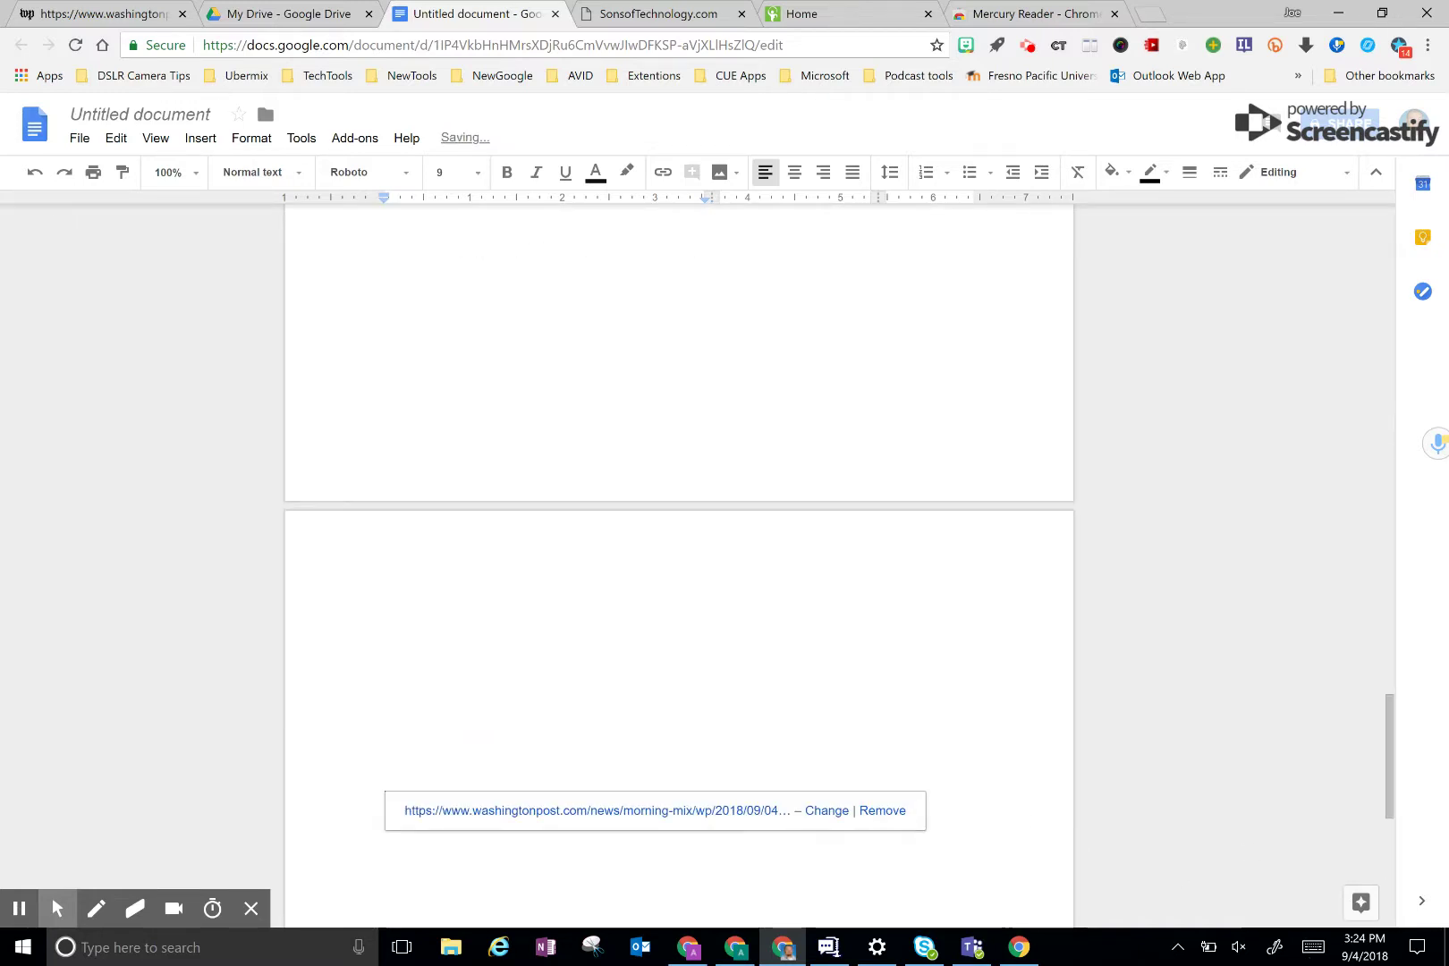
click(1389, 345)
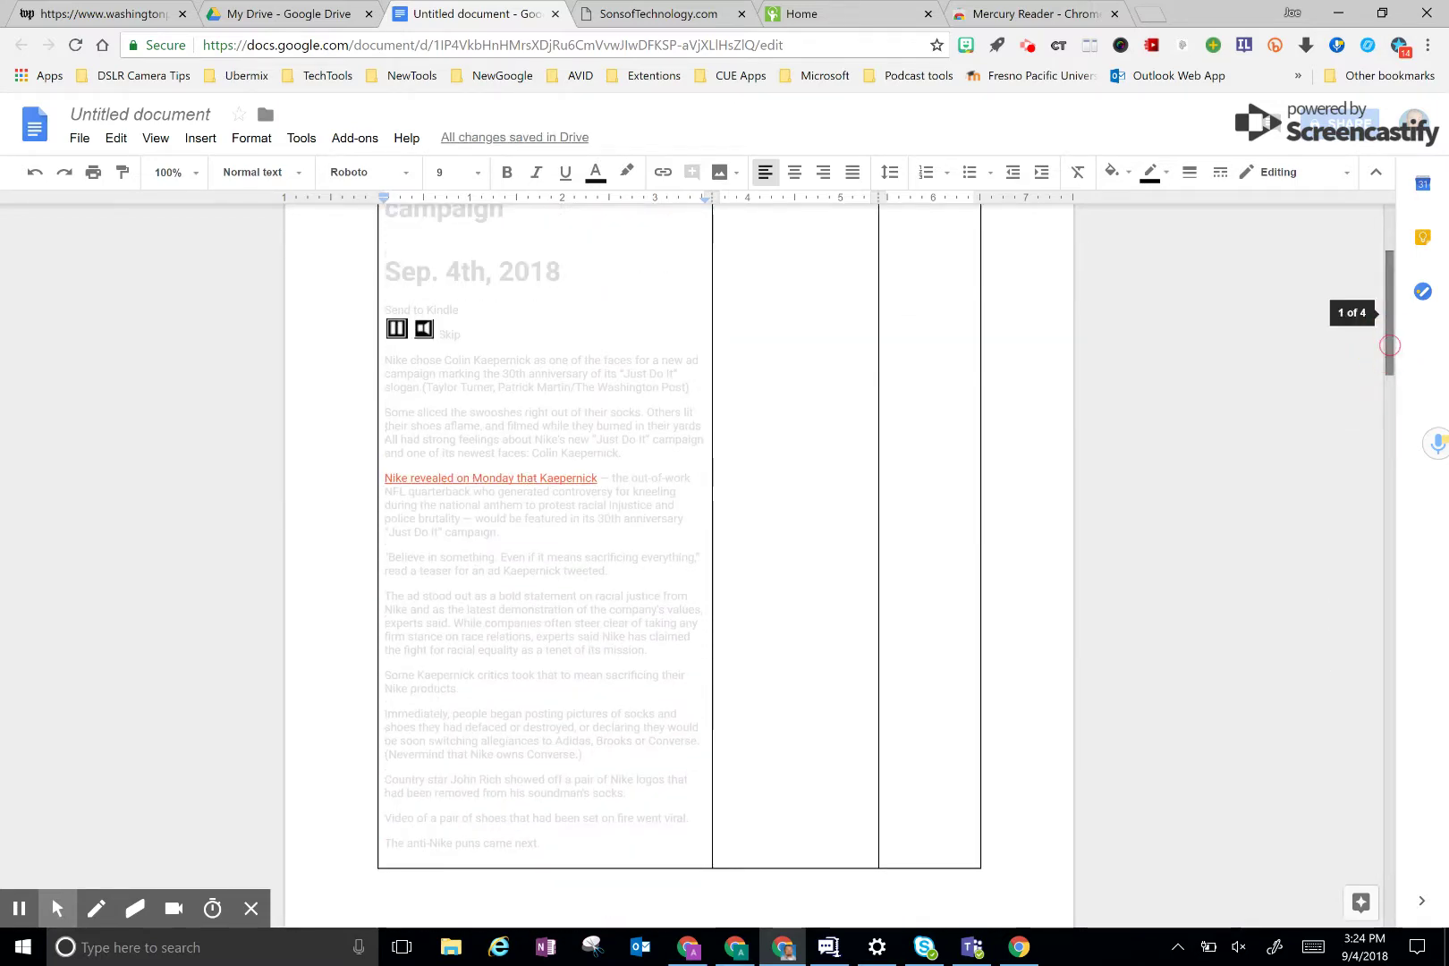
scroll(1151, 896, up, 3)
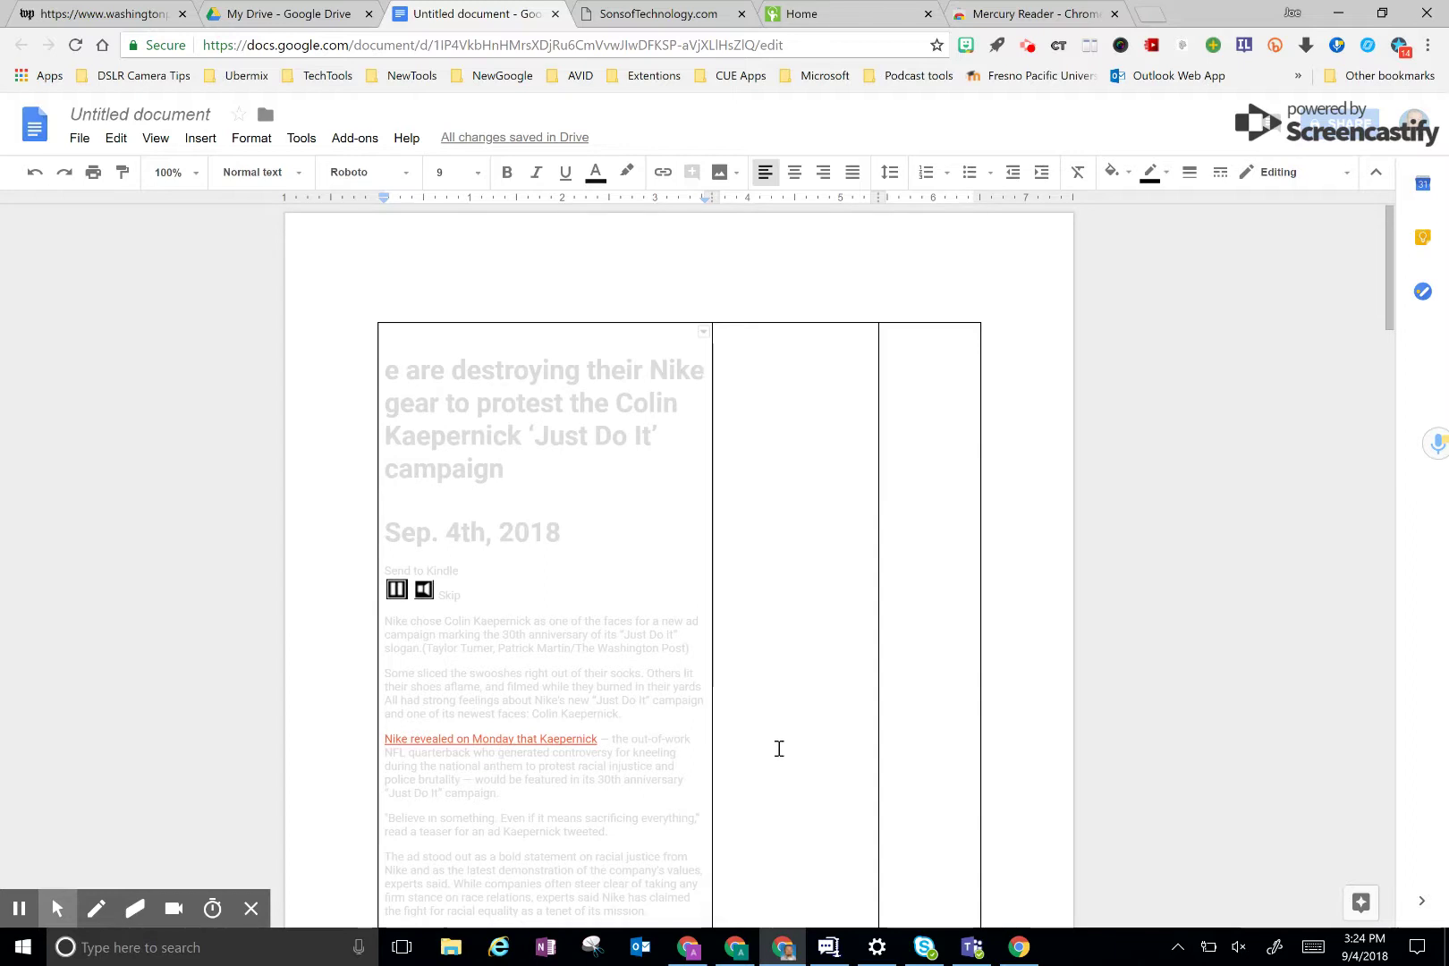
Set the text colour of the whole document to black and complete the headline's first word as "People".
click(779, 748)
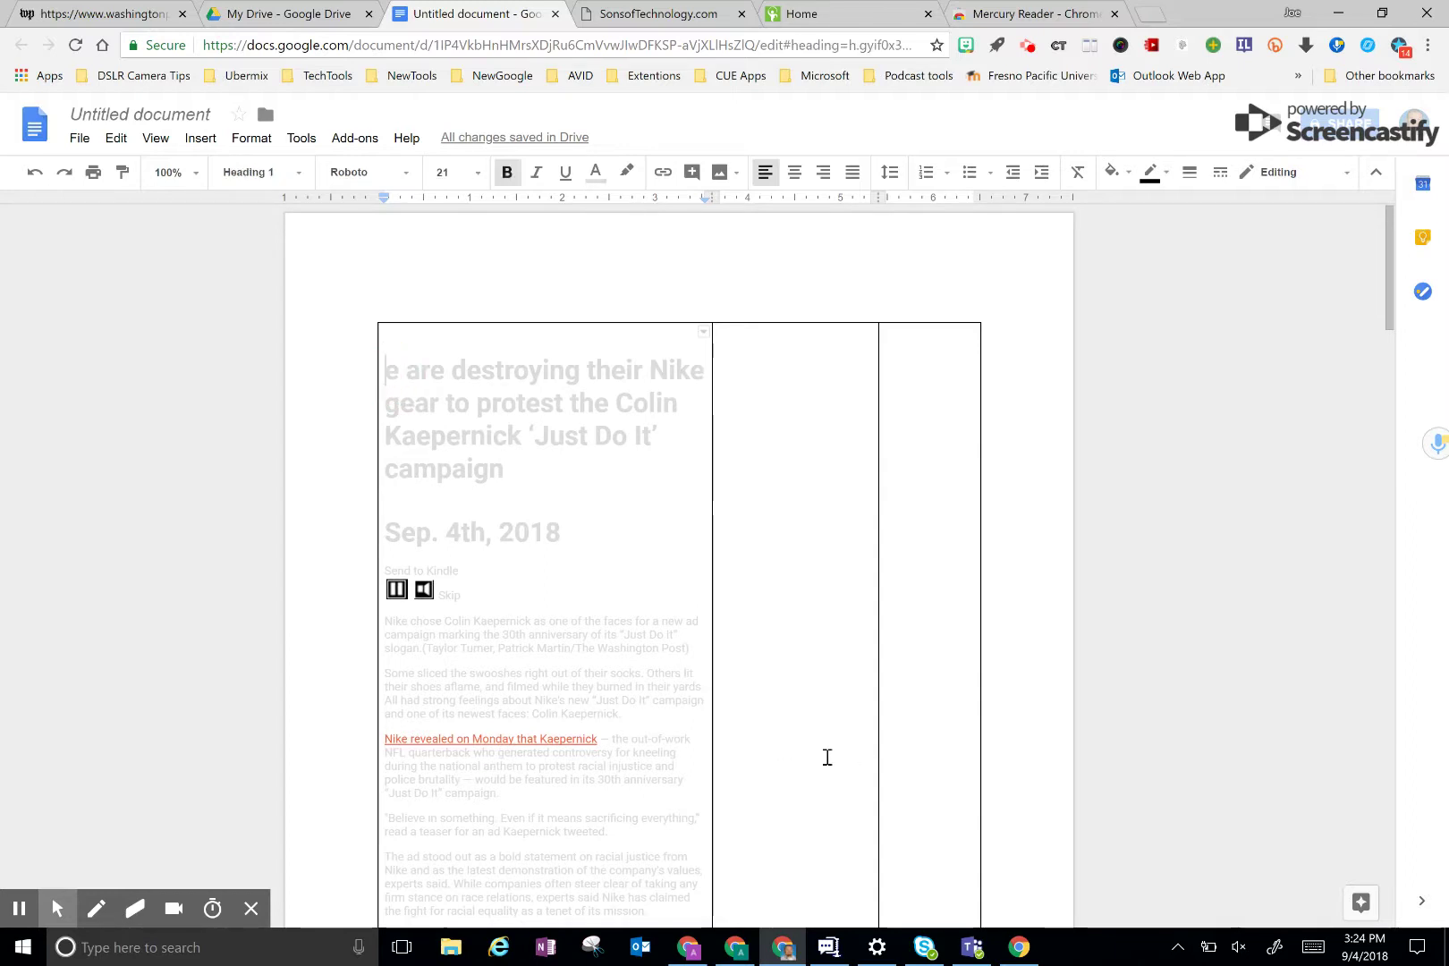
key(ctrl+a)
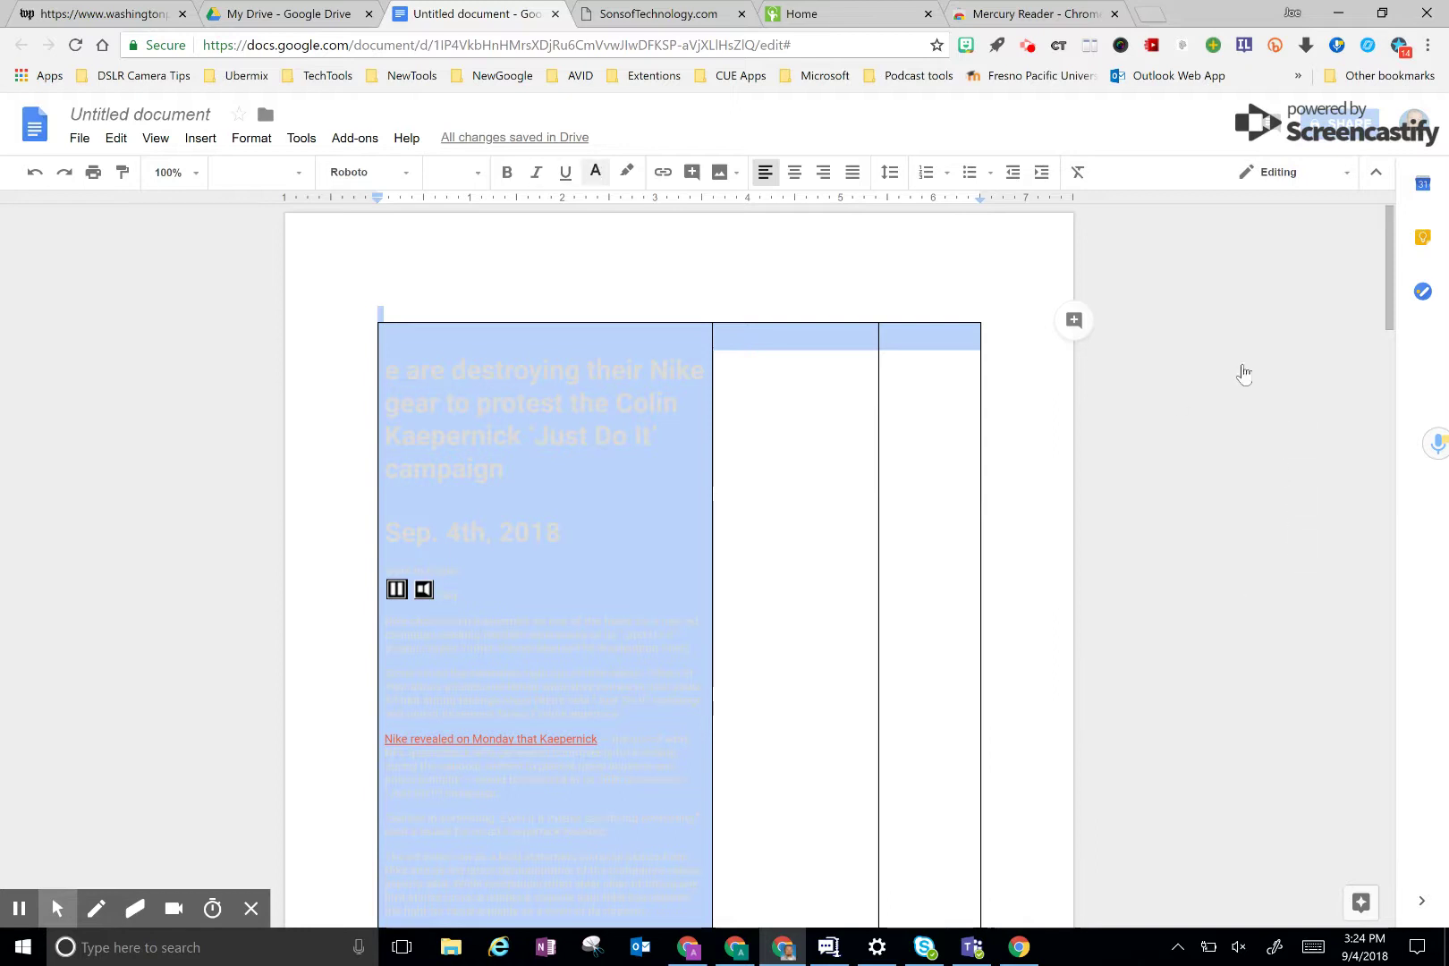
key(Right)
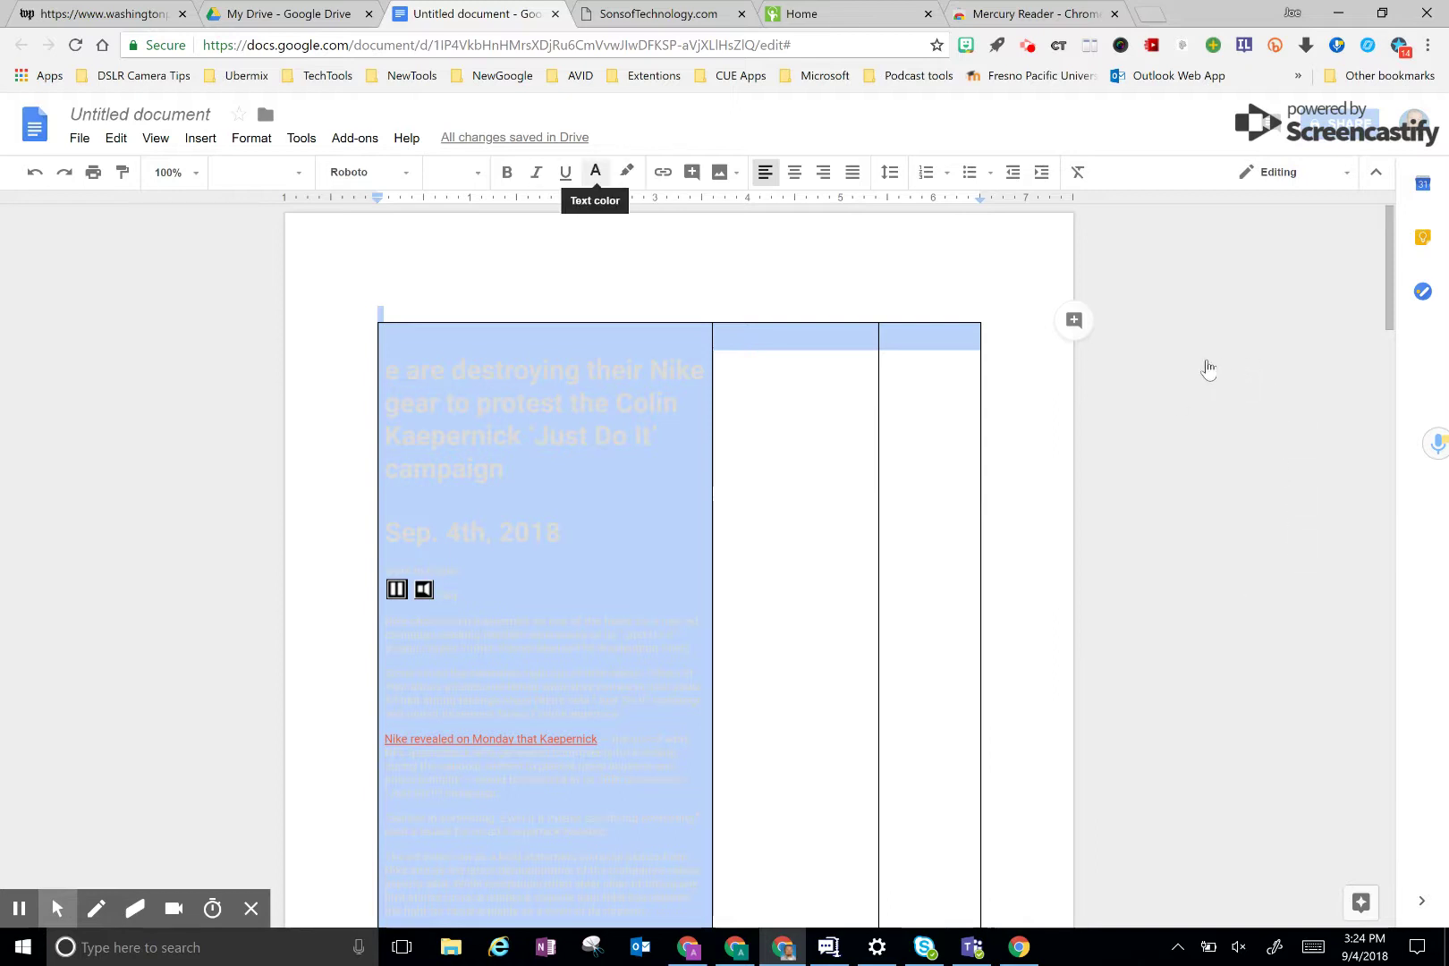
click(595, 172)
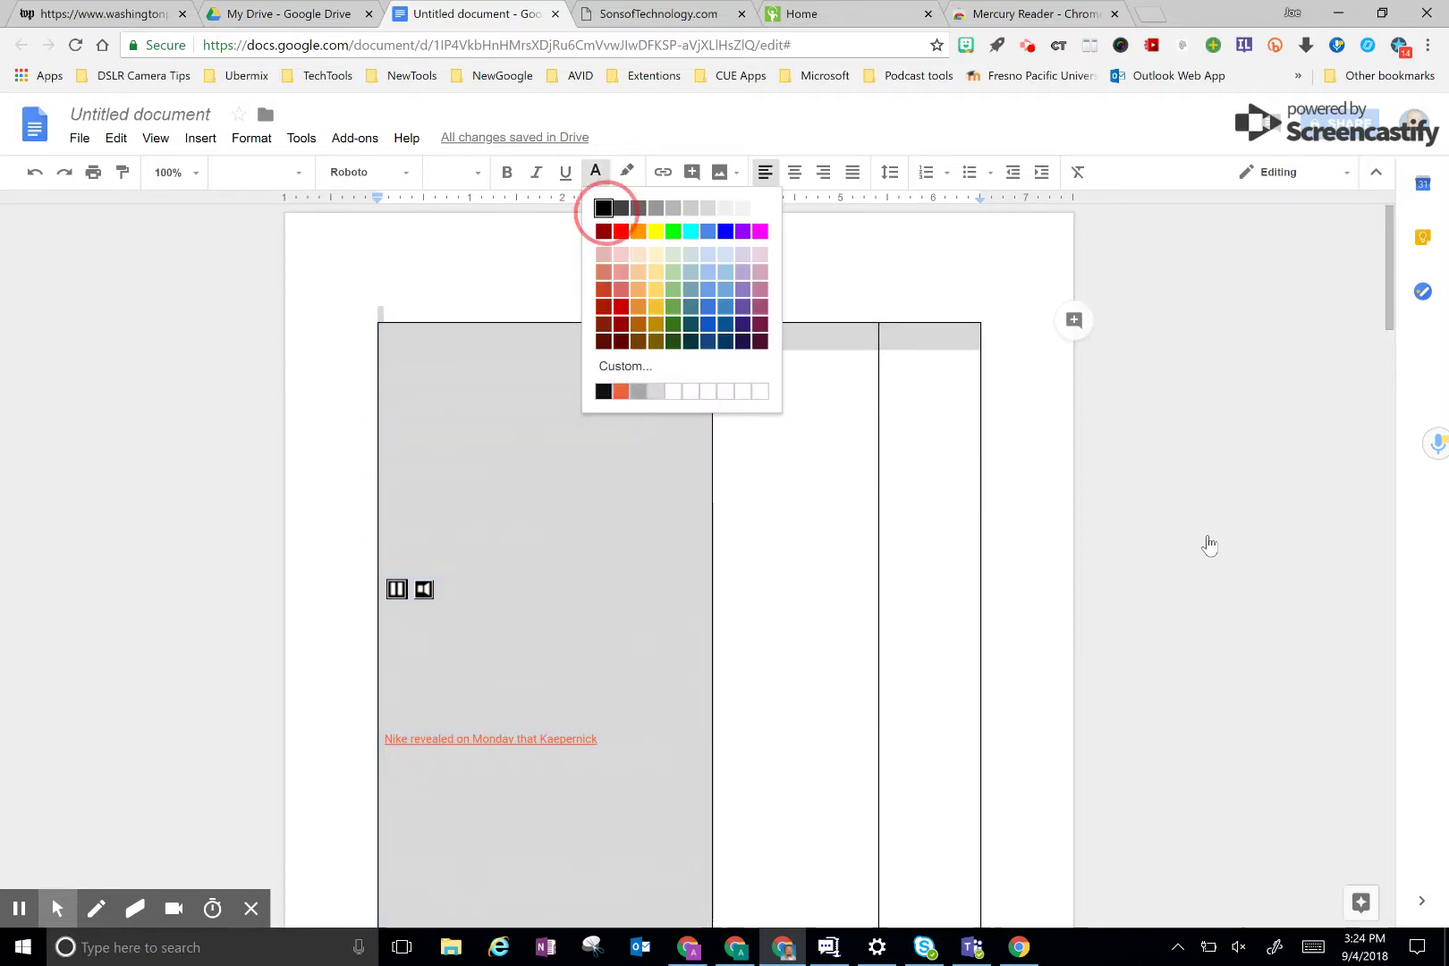
click(602, 207)
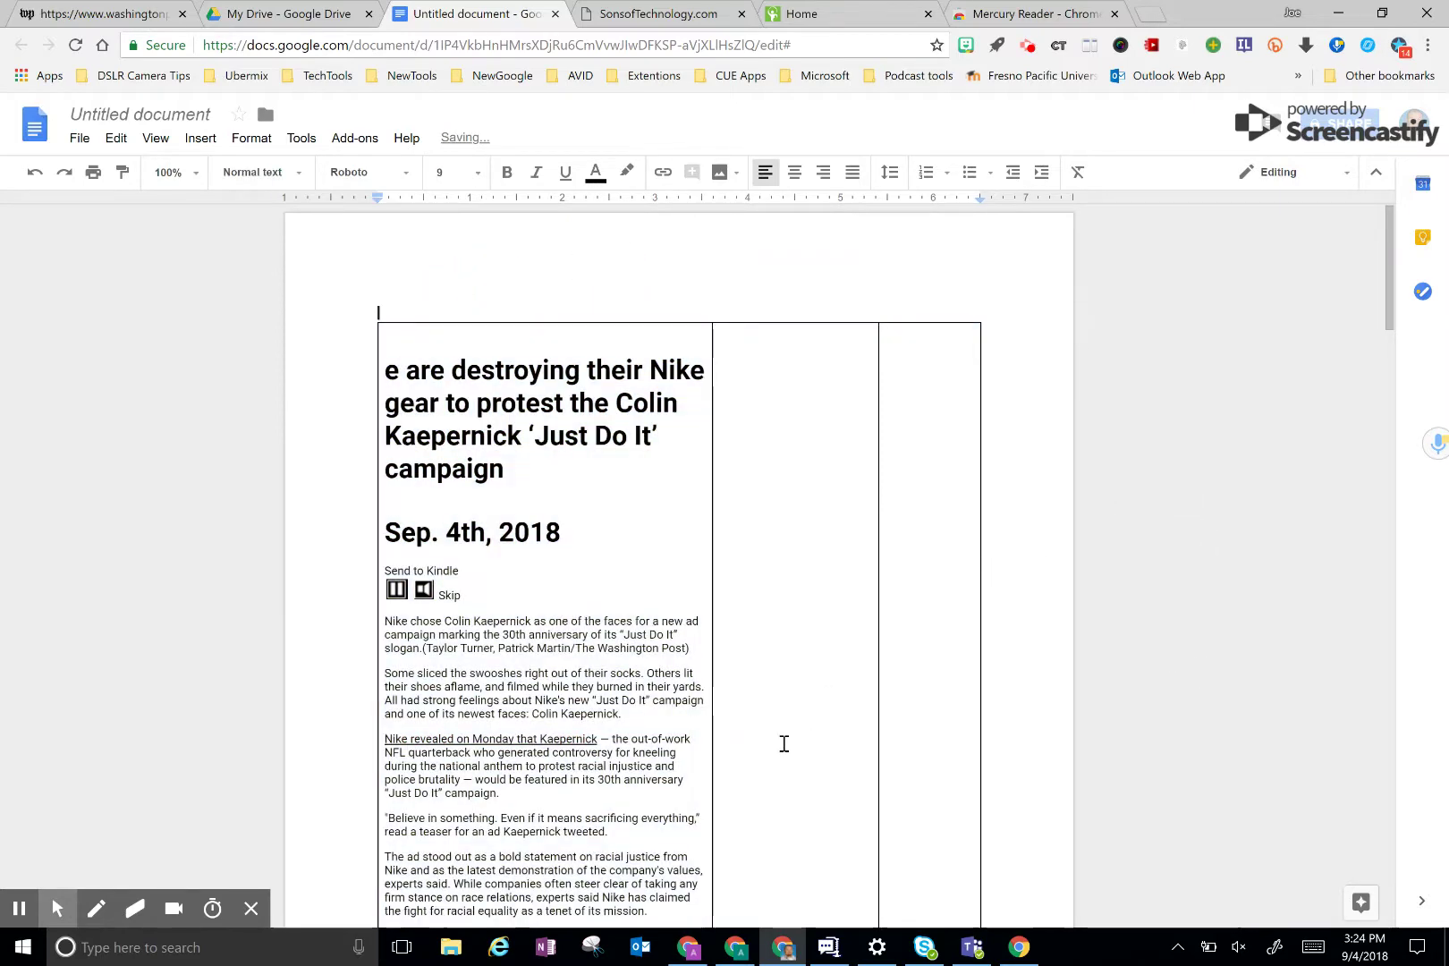
click(386, 371)
text(Peopl)
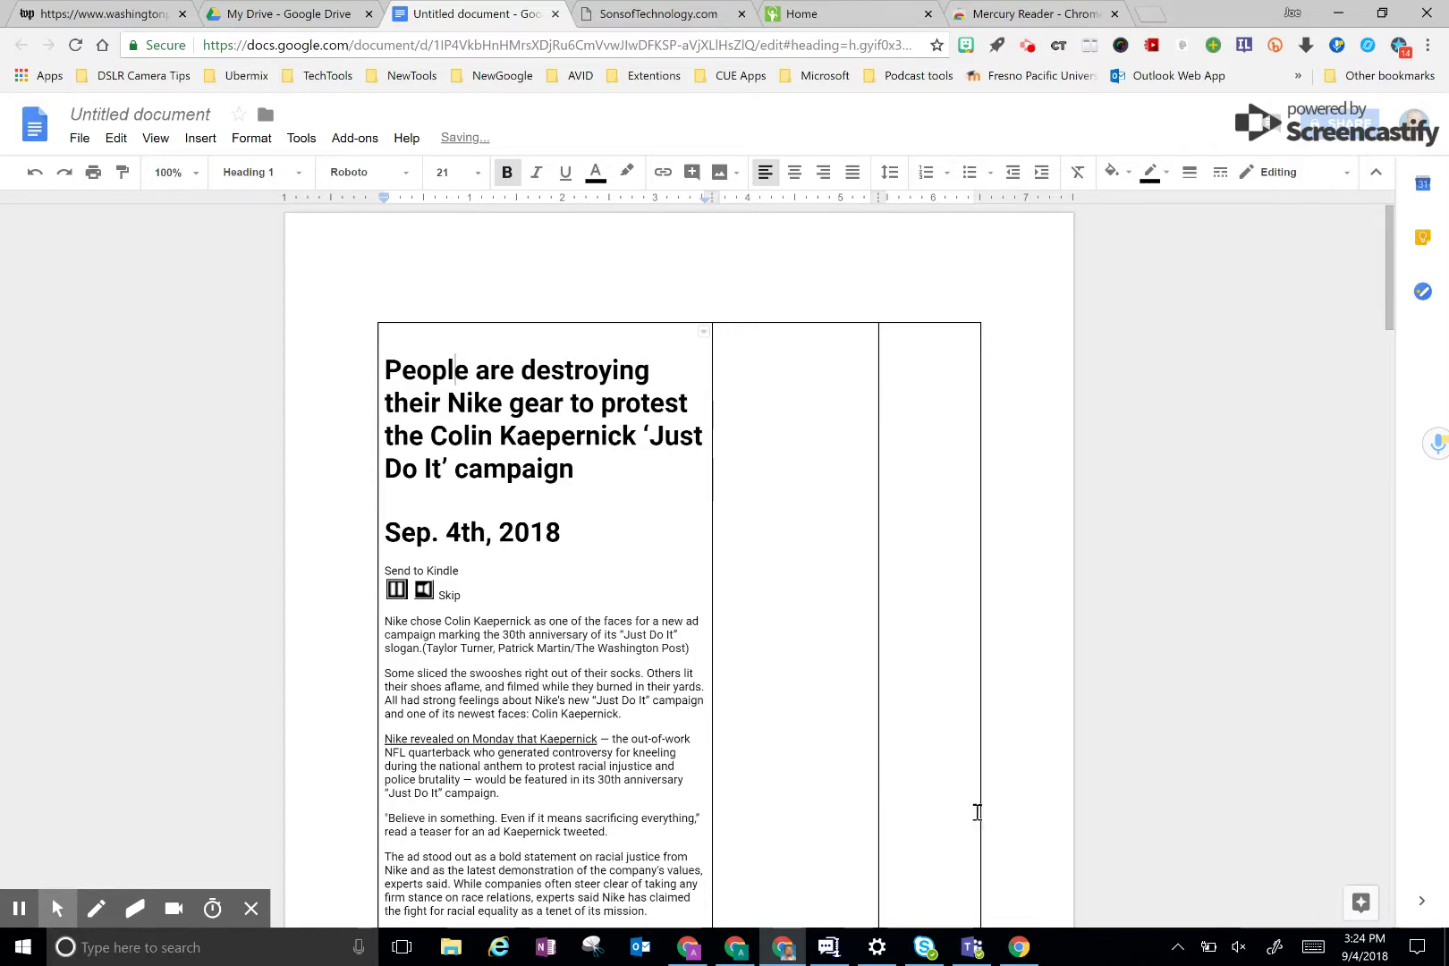
Delete the "Read more:" heading and its related-article links at the end of the pasted article.
scroll(977, 811, down, 5)
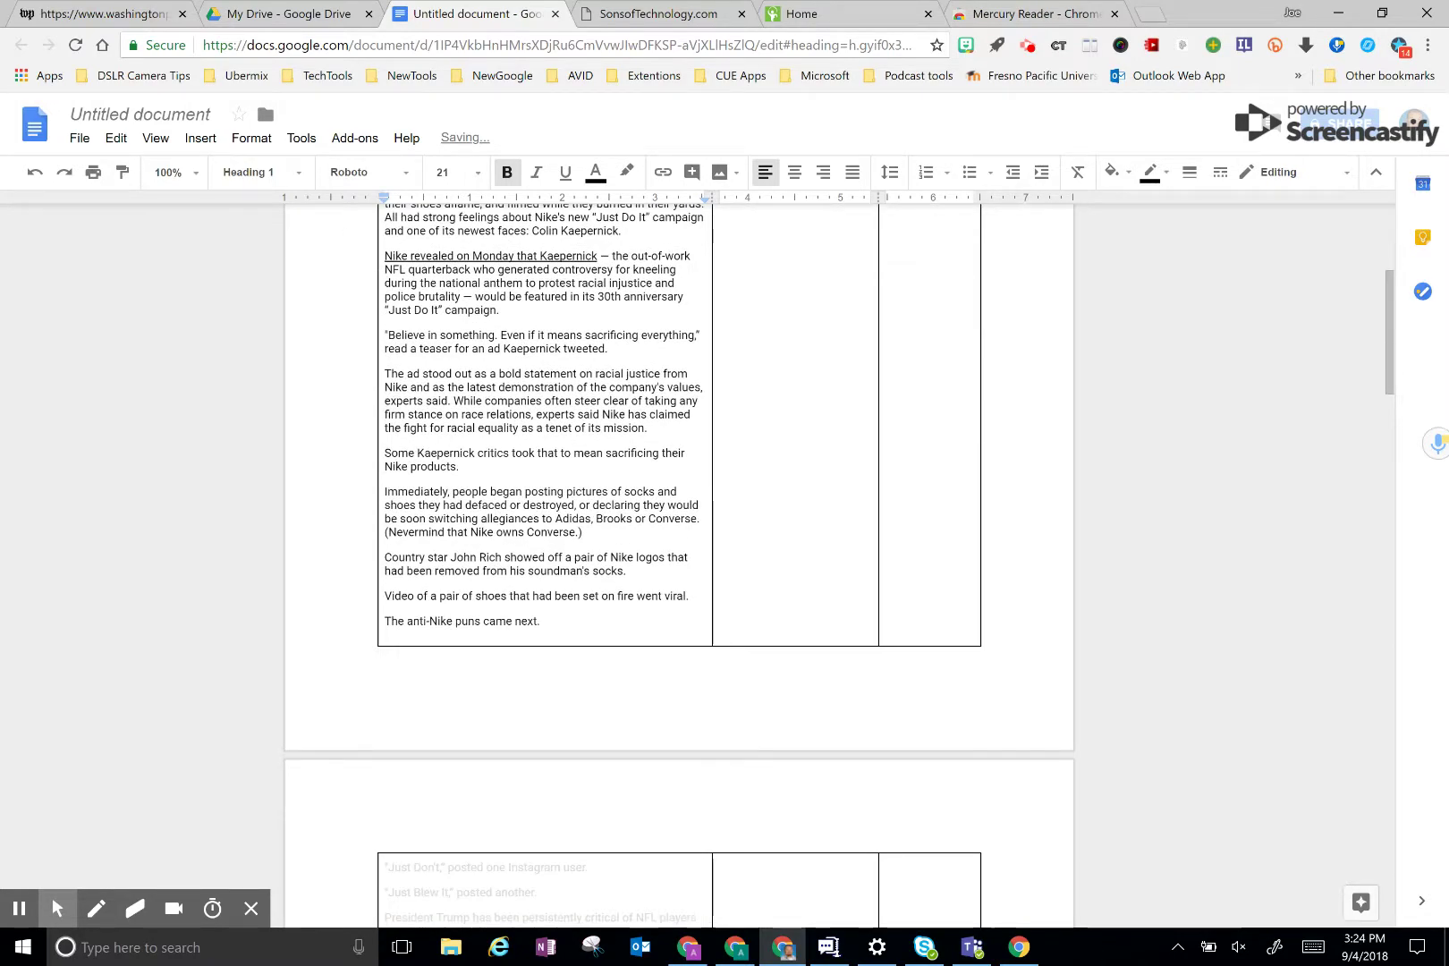
scroll(680, 564, down, 10)
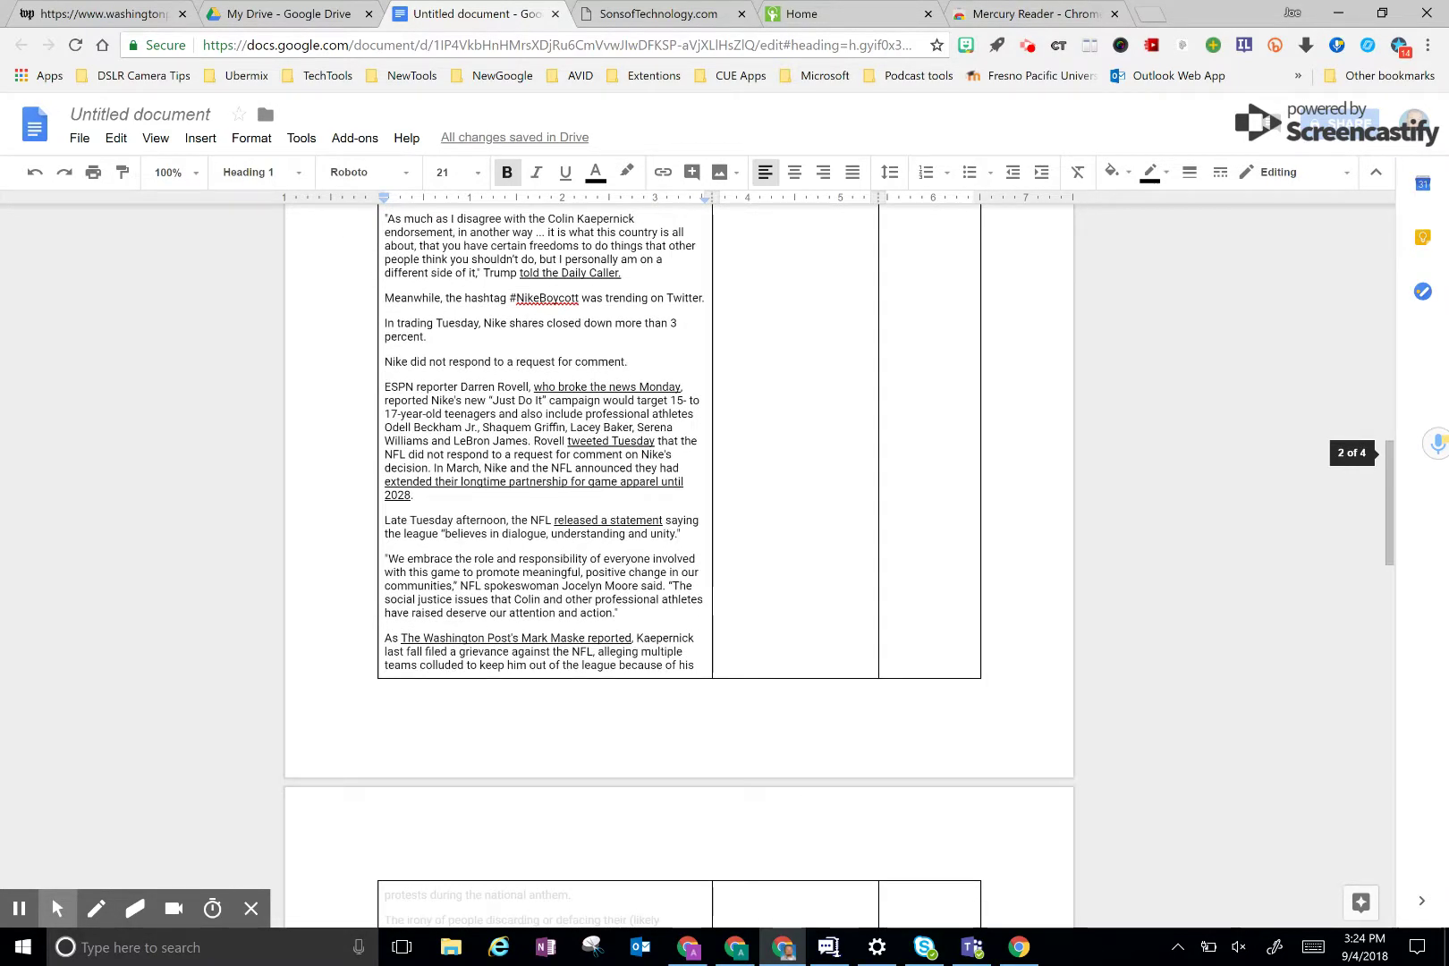
scroll(679, 563, down, 15)
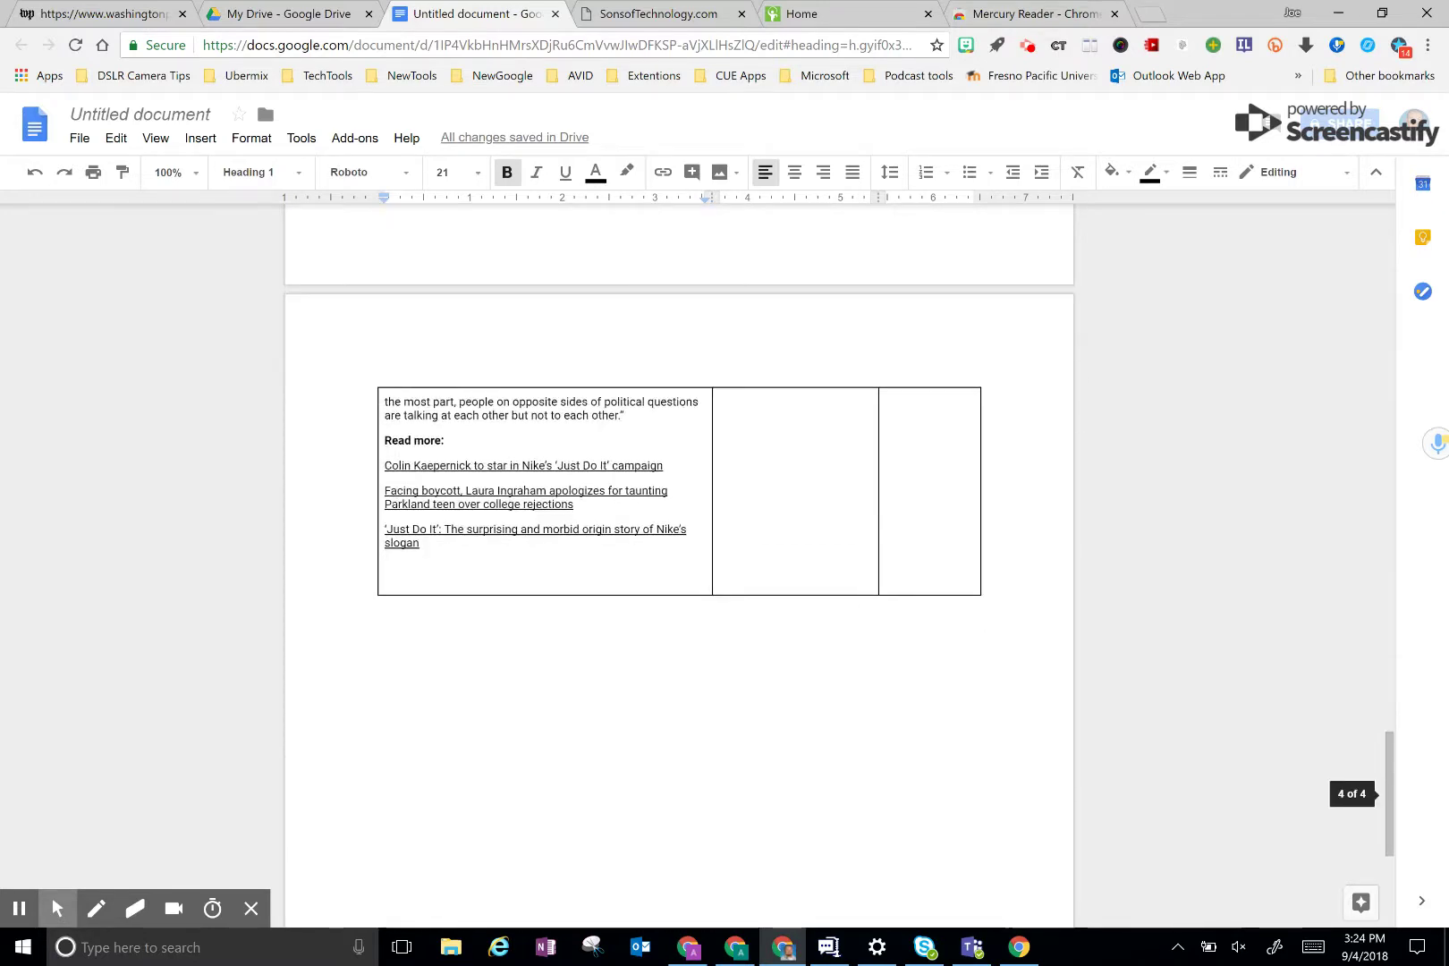
drag(469, 558, 383, 445)
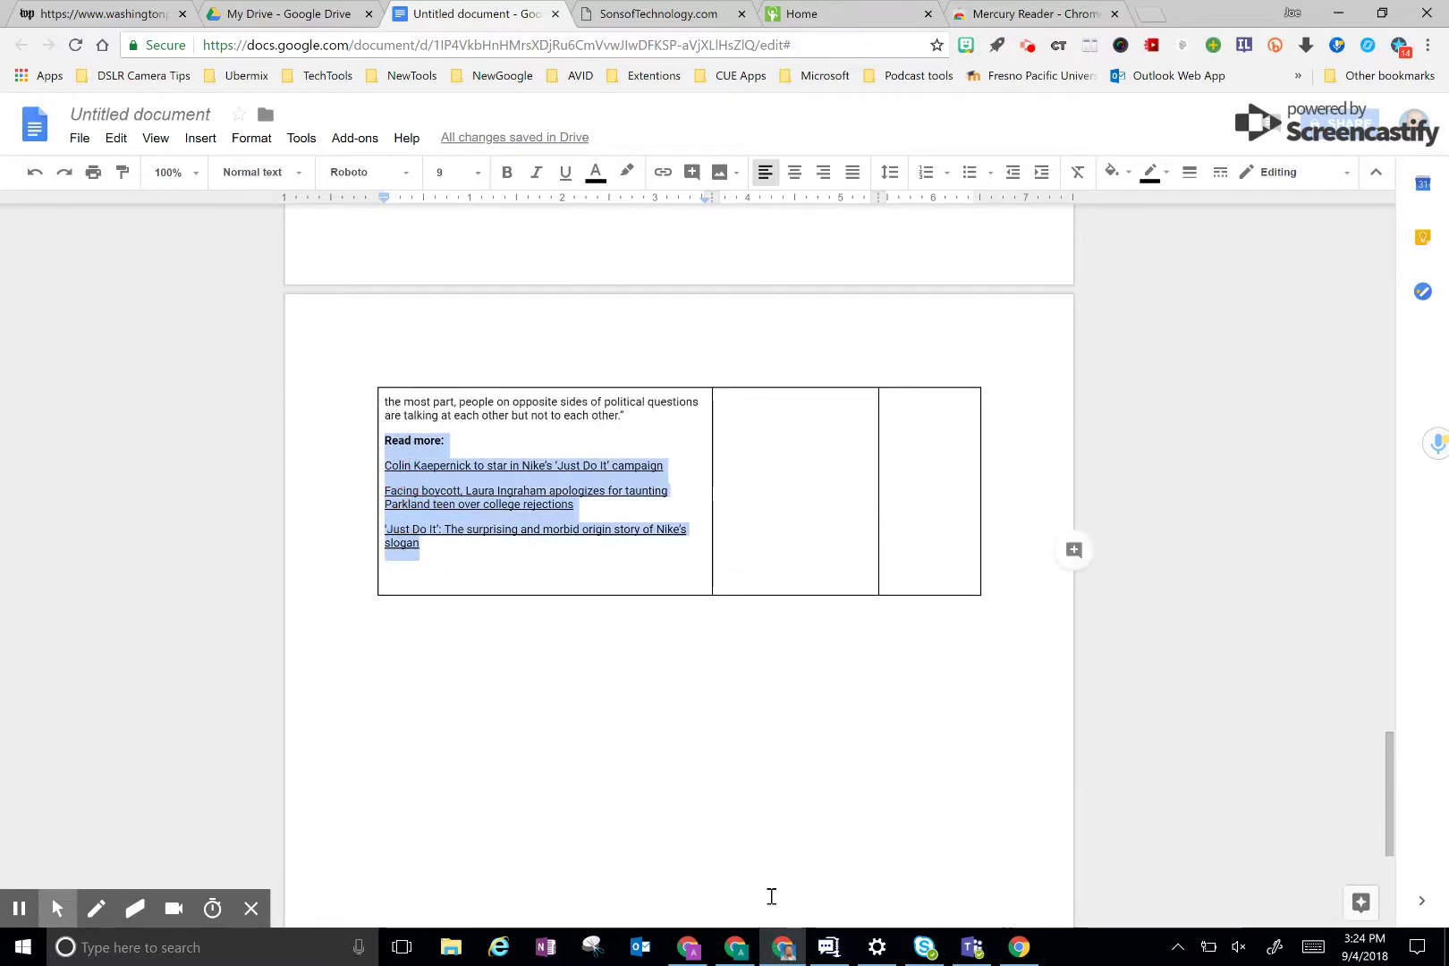
key(BackSpace)
Enter the heading "Thoughts" in the table's second column, correcting its spelling with the suggested word.
scroll(785, 894, up, 15)
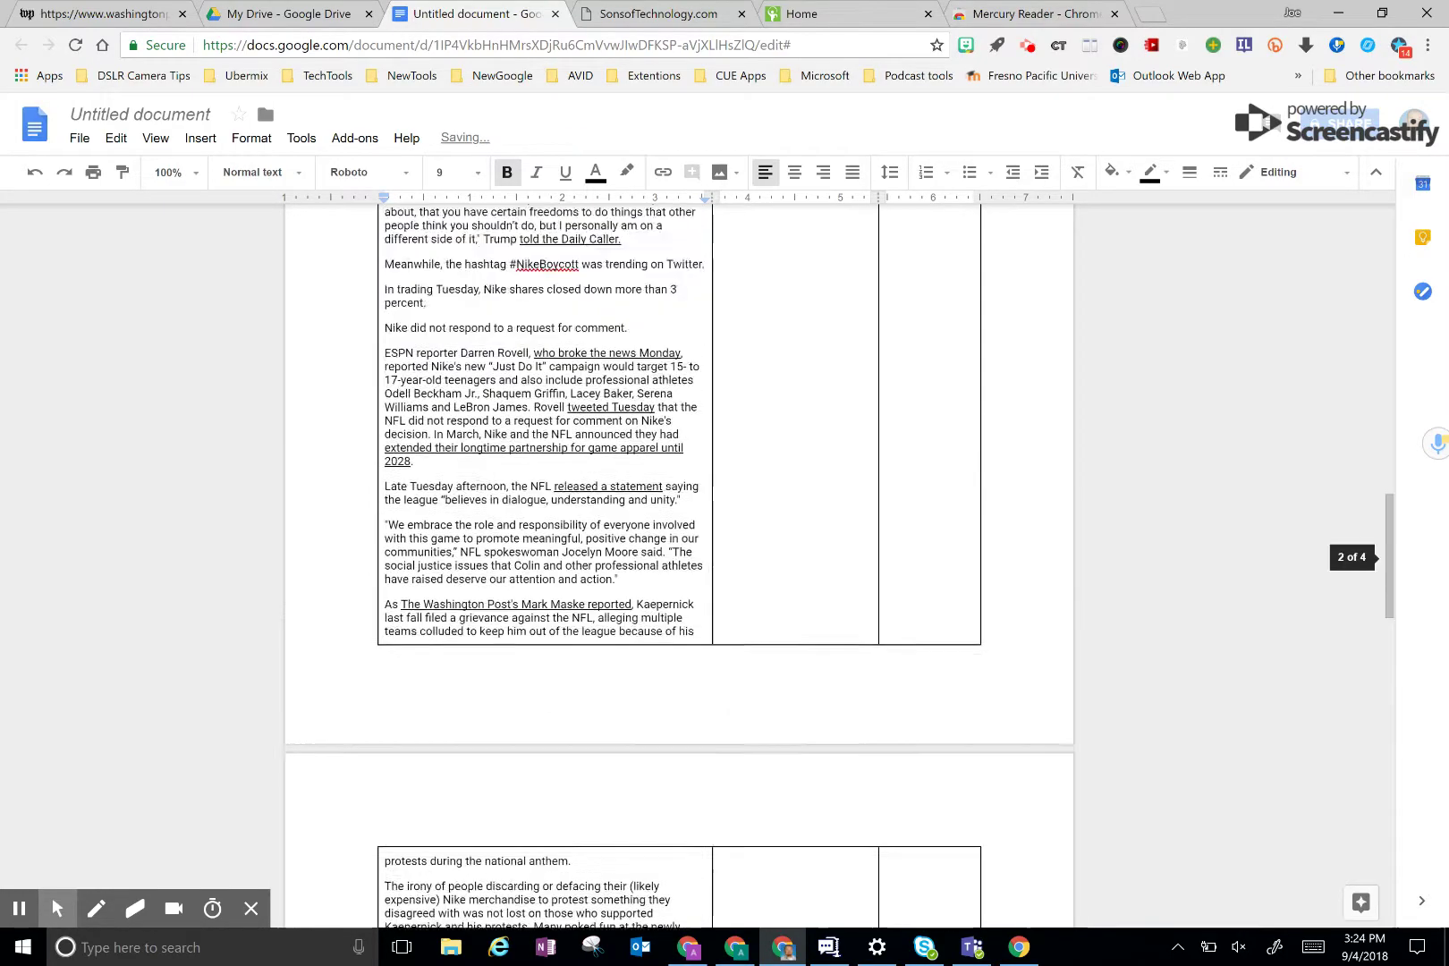
scroll(785, 626, up, 10)
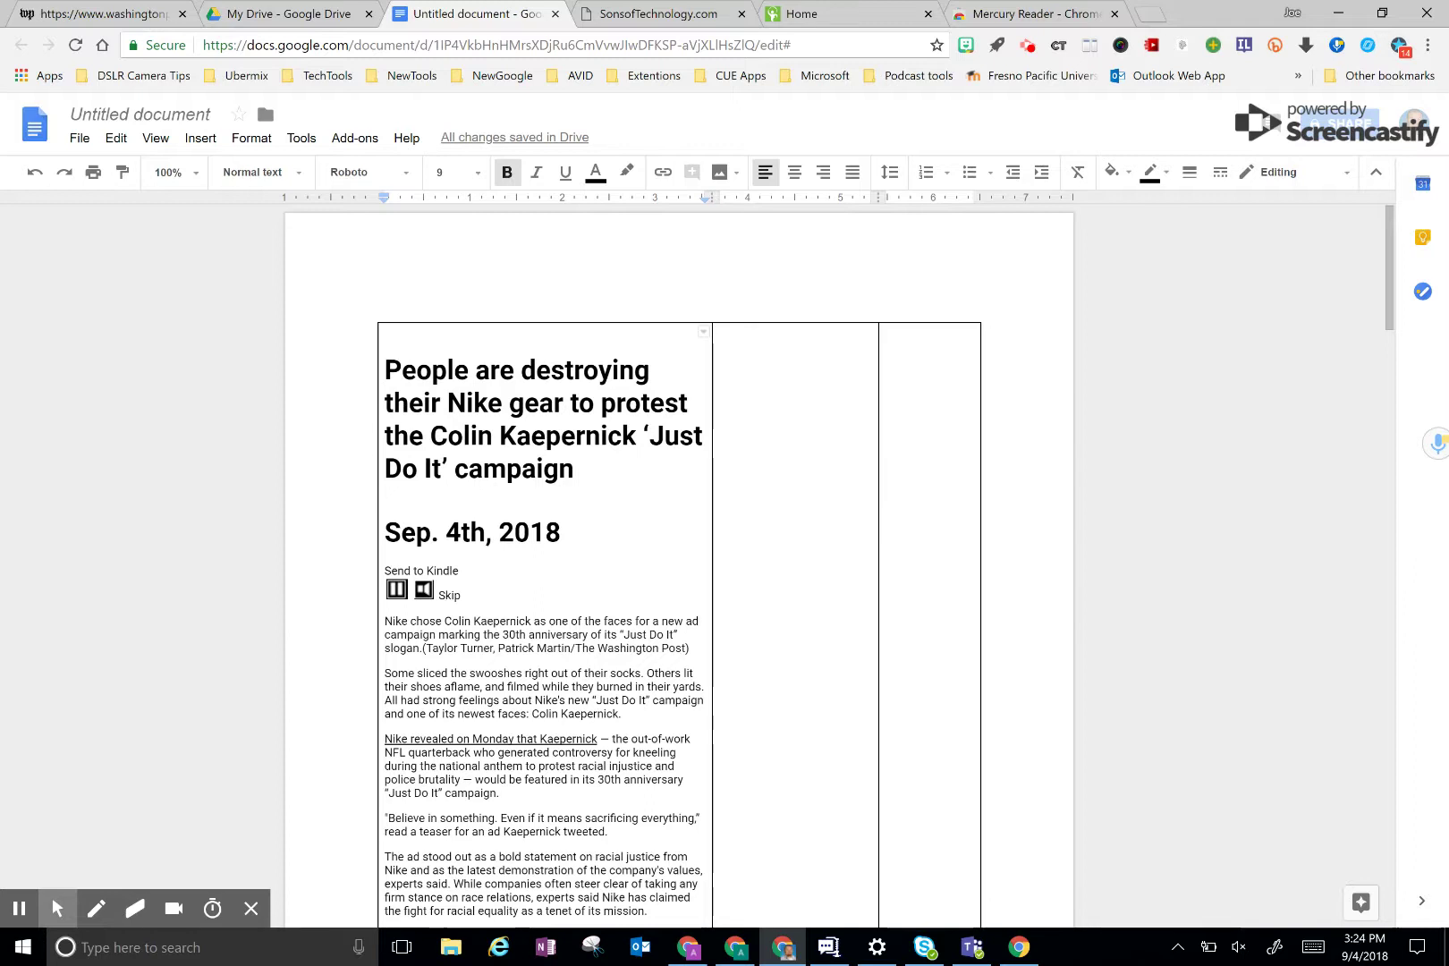
click(773, 383)
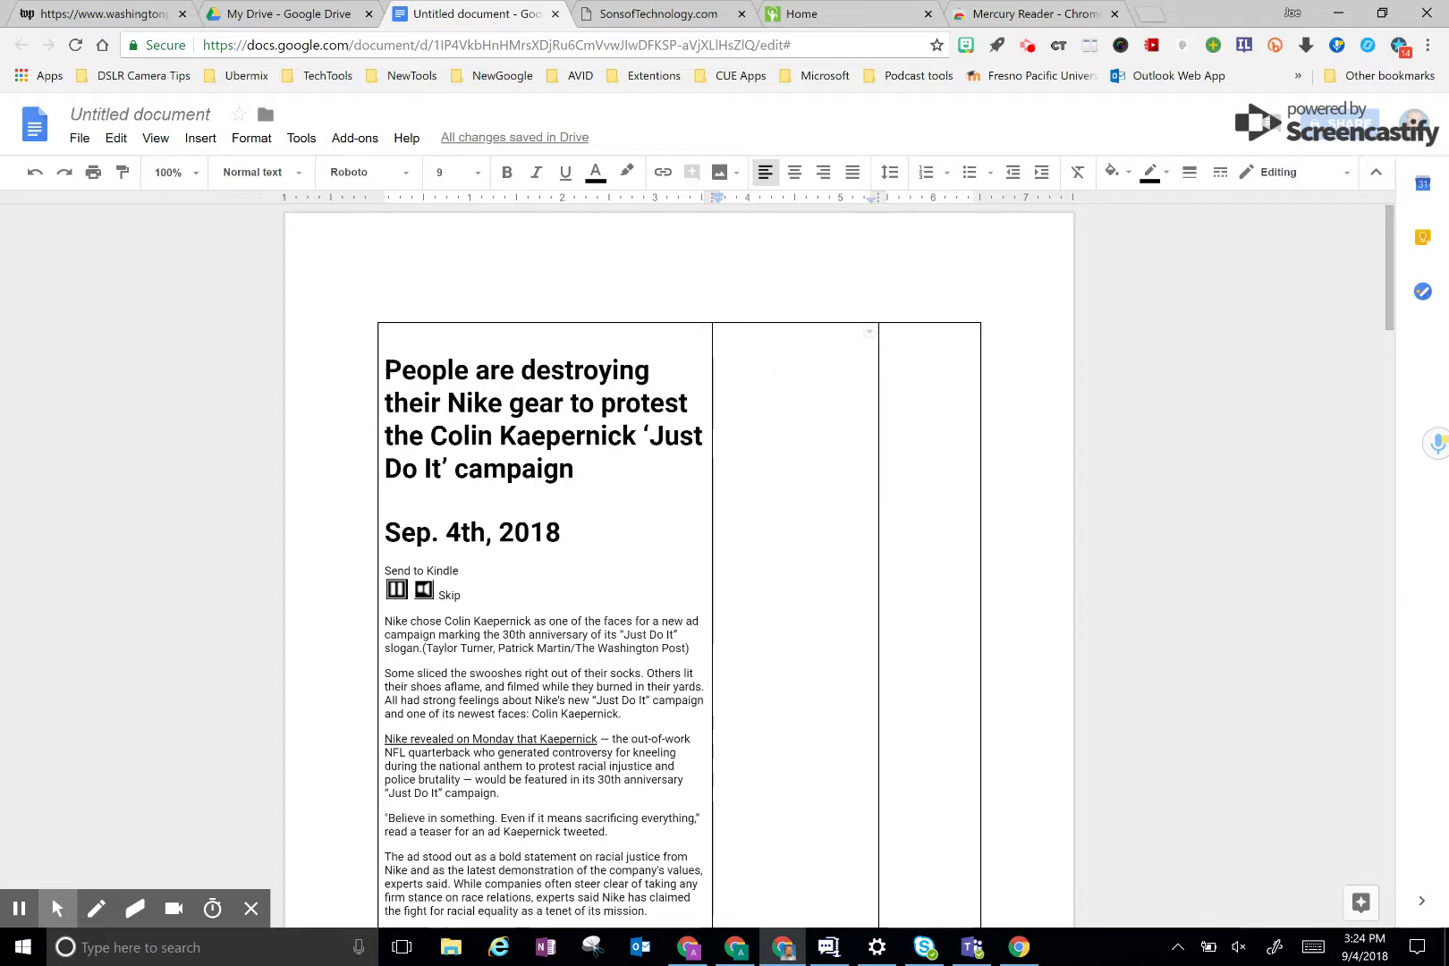
text(Thogu)
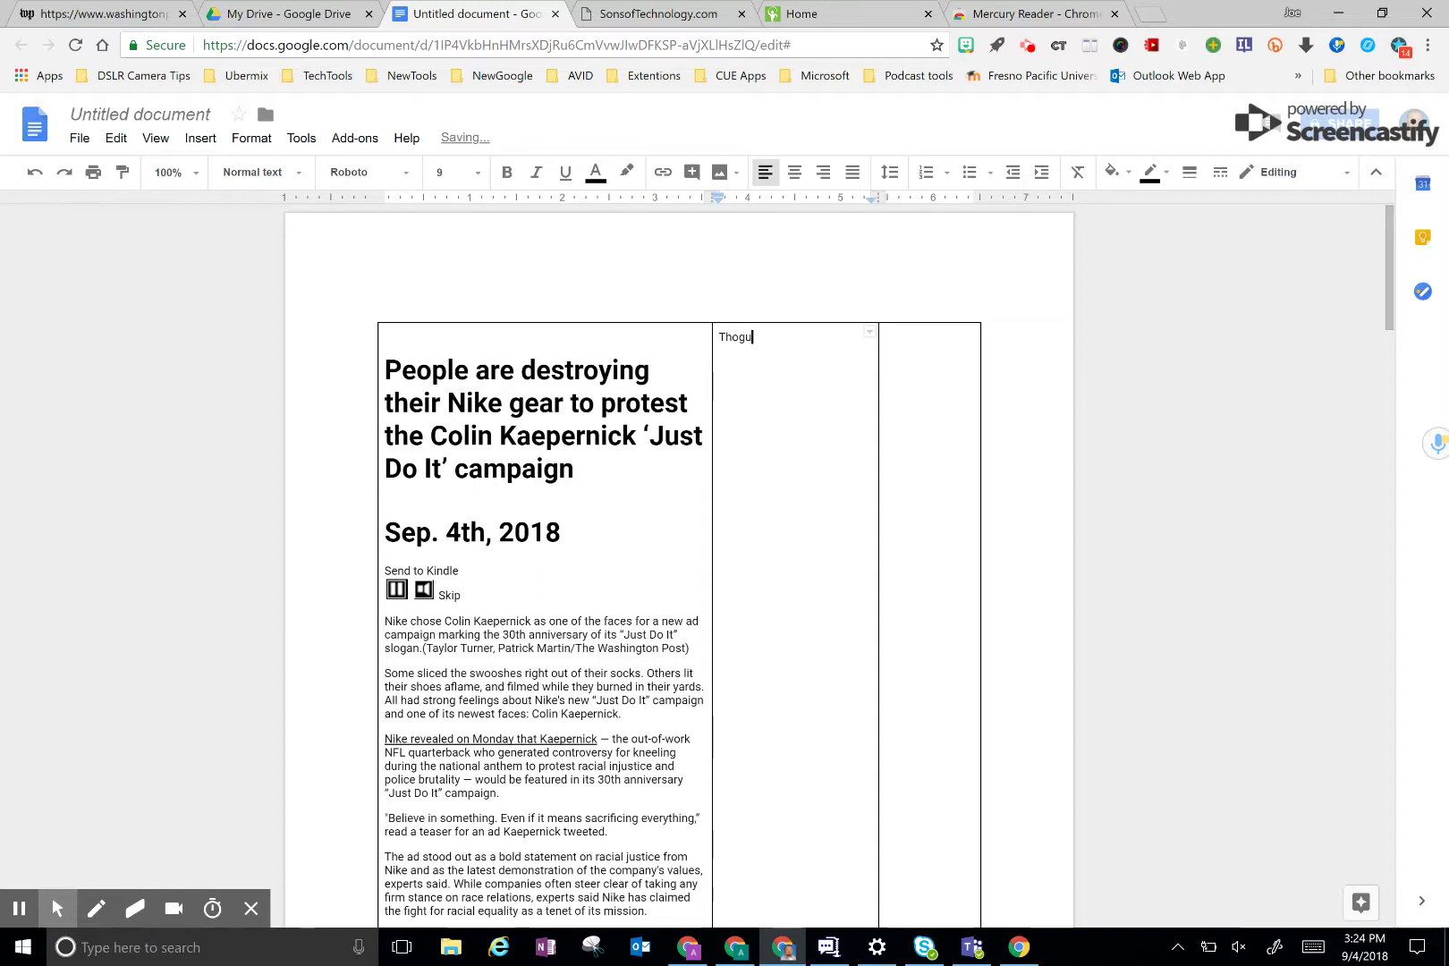
text(dt)
key(BackSpace)
text(hts)
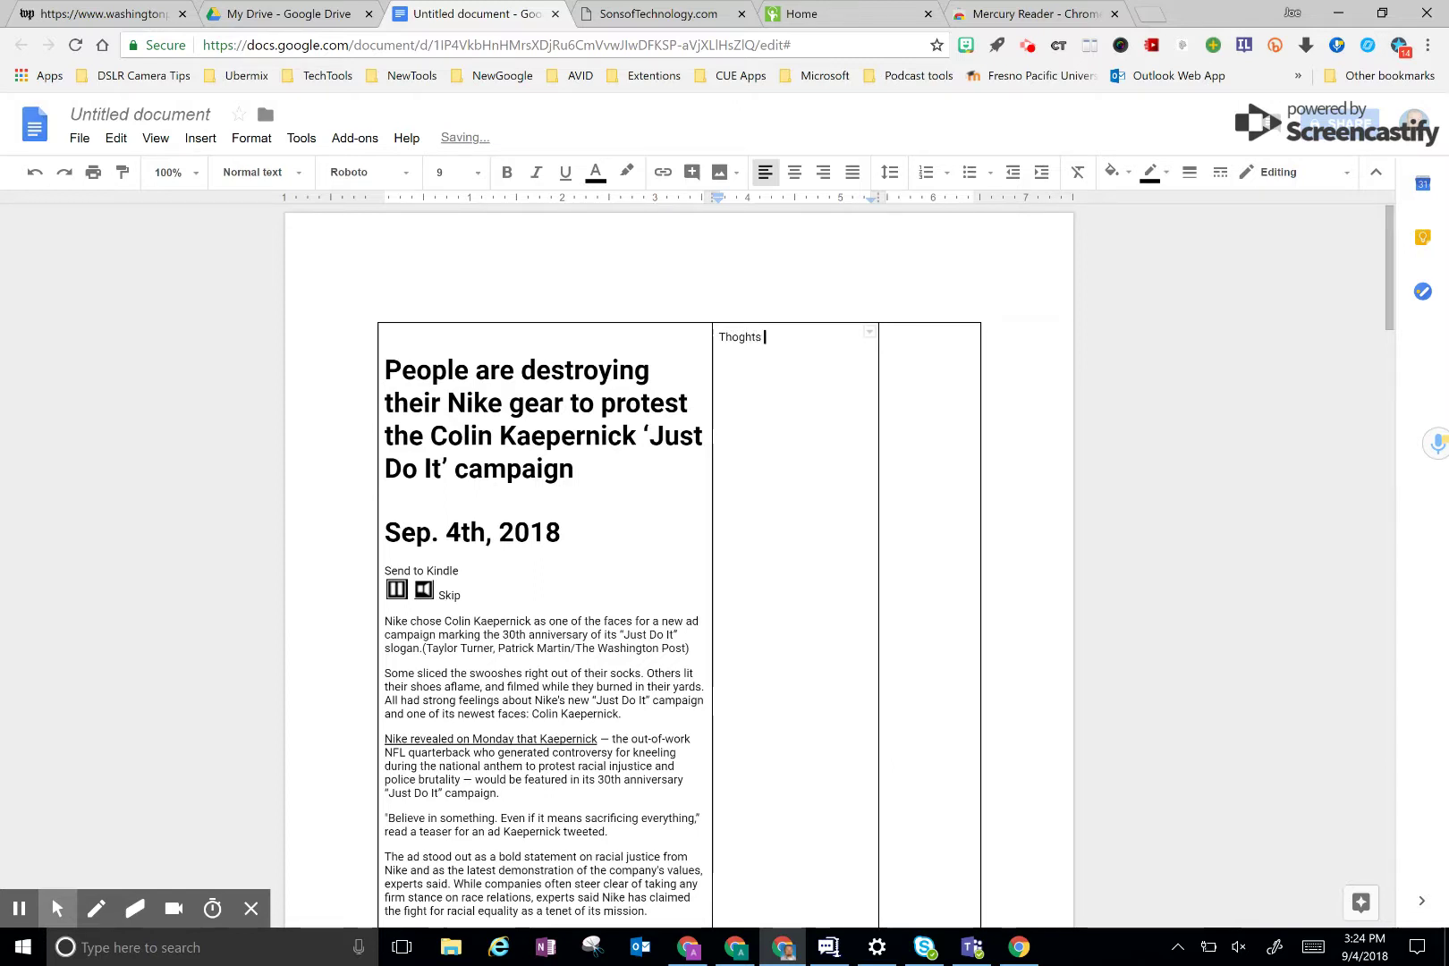
right_click(733, 337)
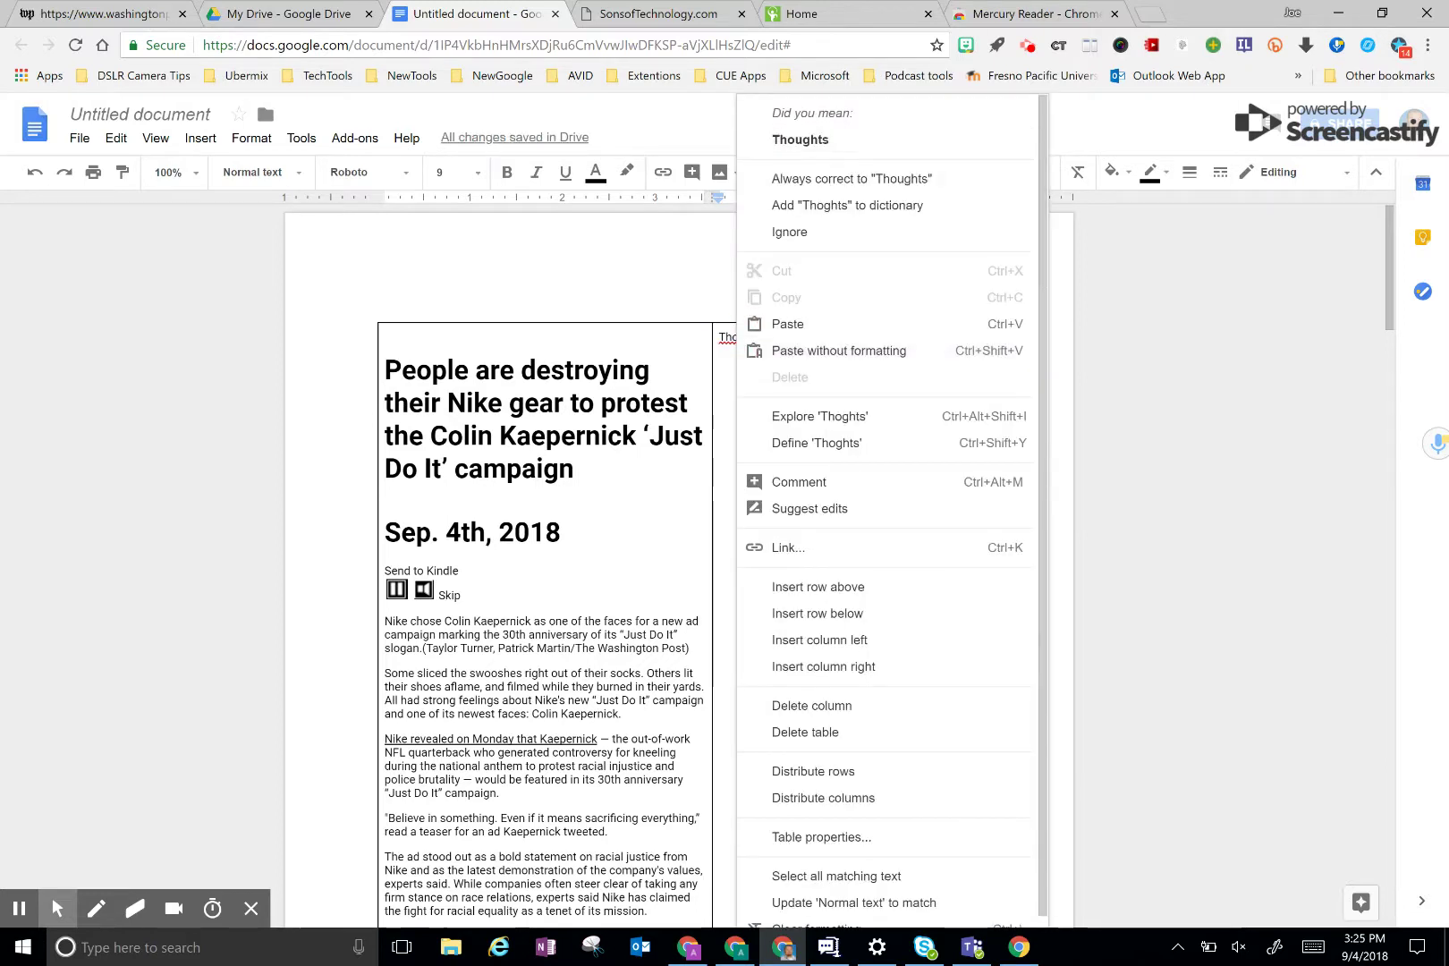
click(805, 138)
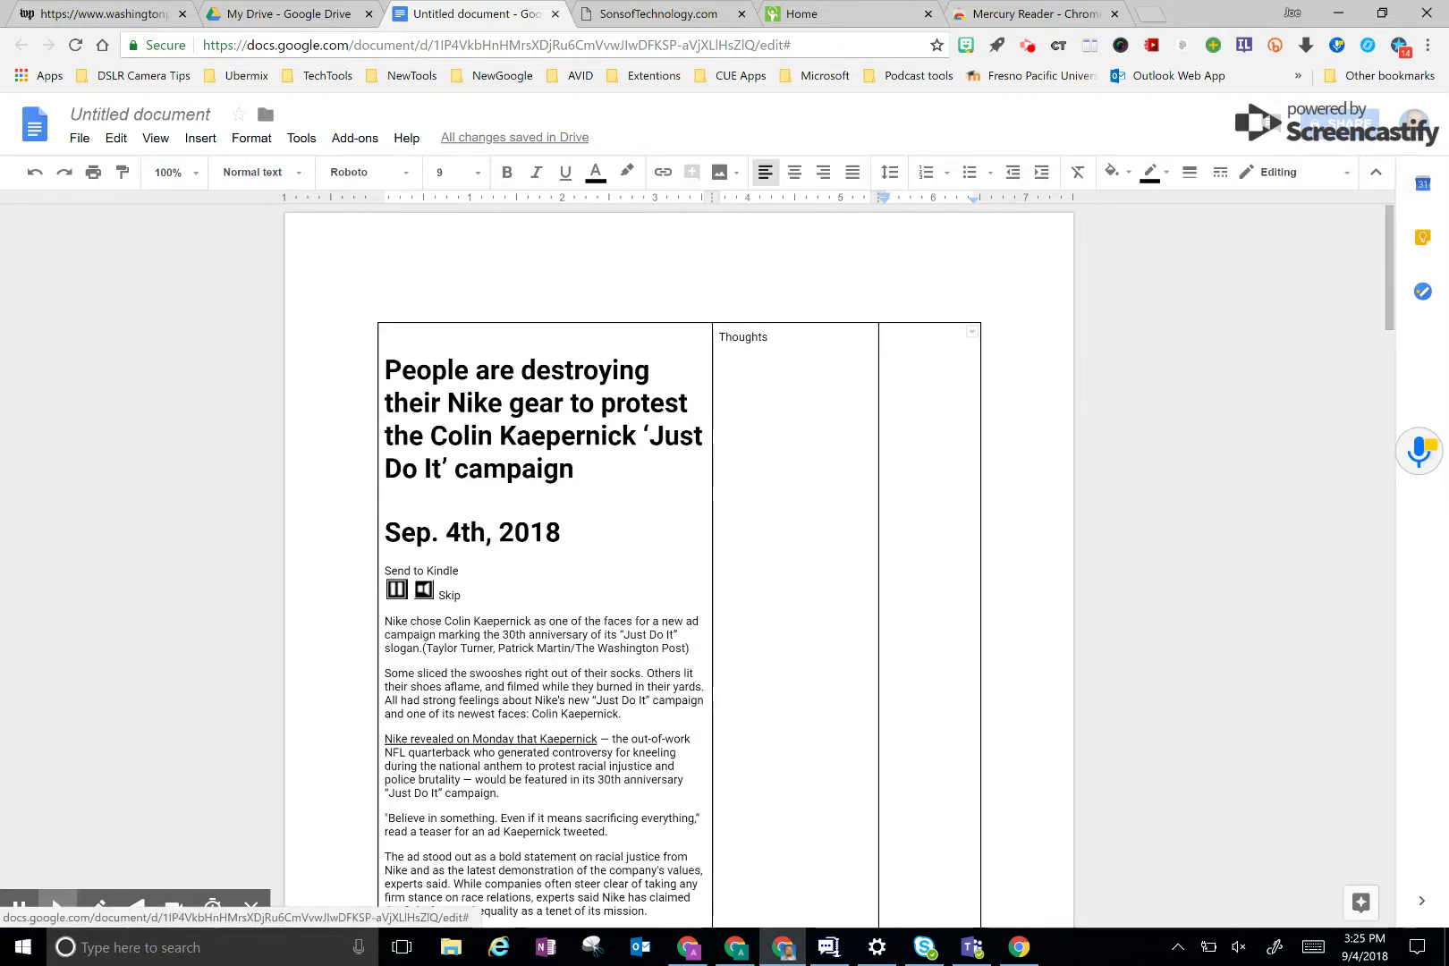
Record a voice note of about 11 seconds with the Talk and Comment extension and copy its link.
click(1418, 452)
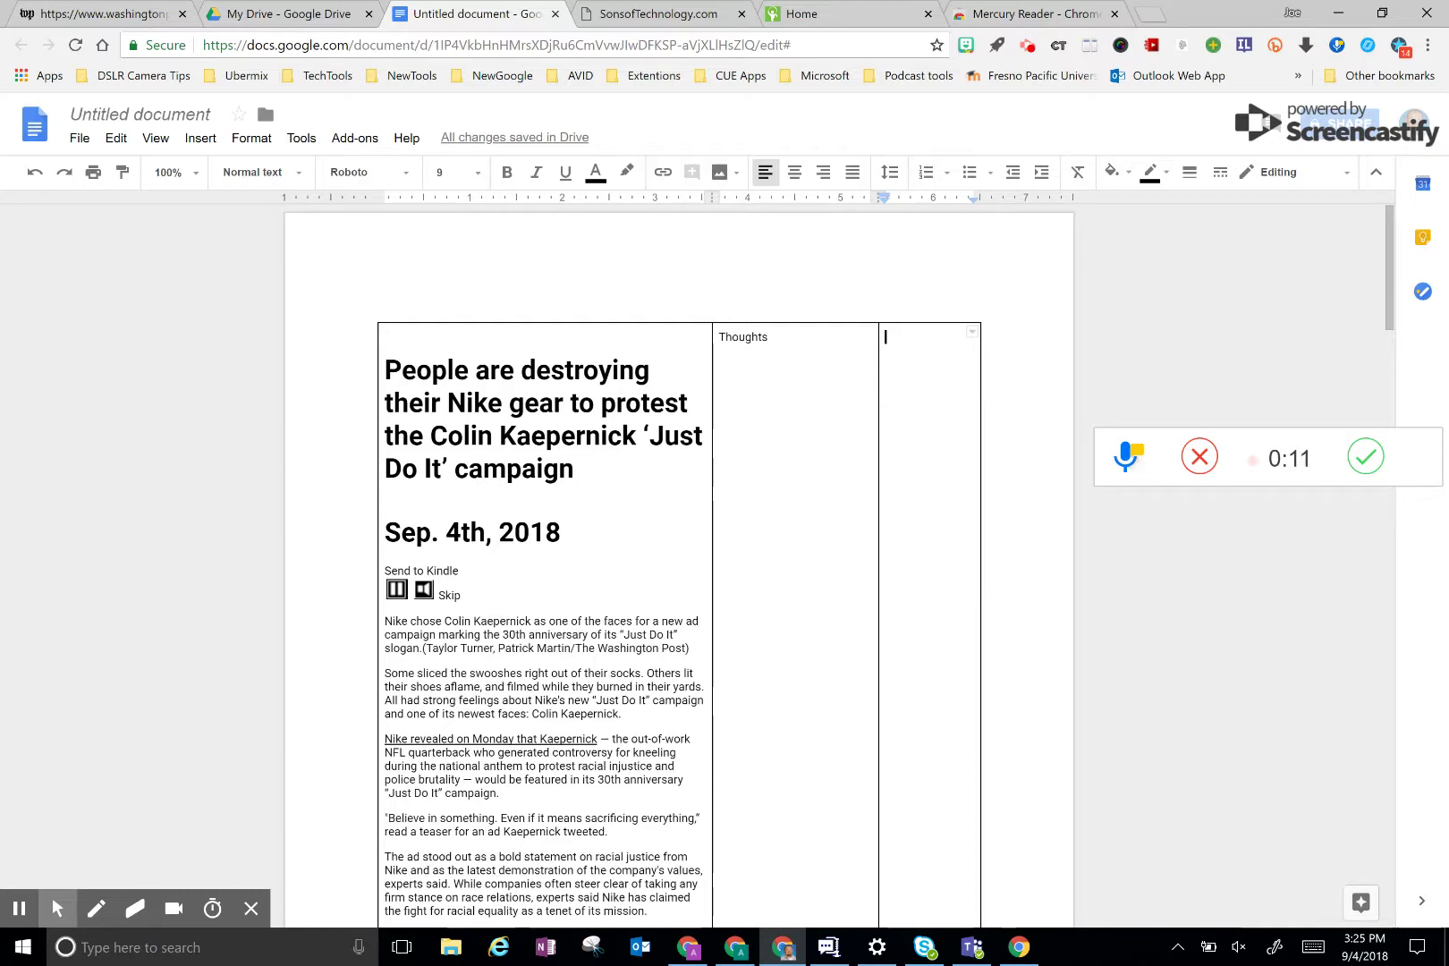
click(1365, 457)
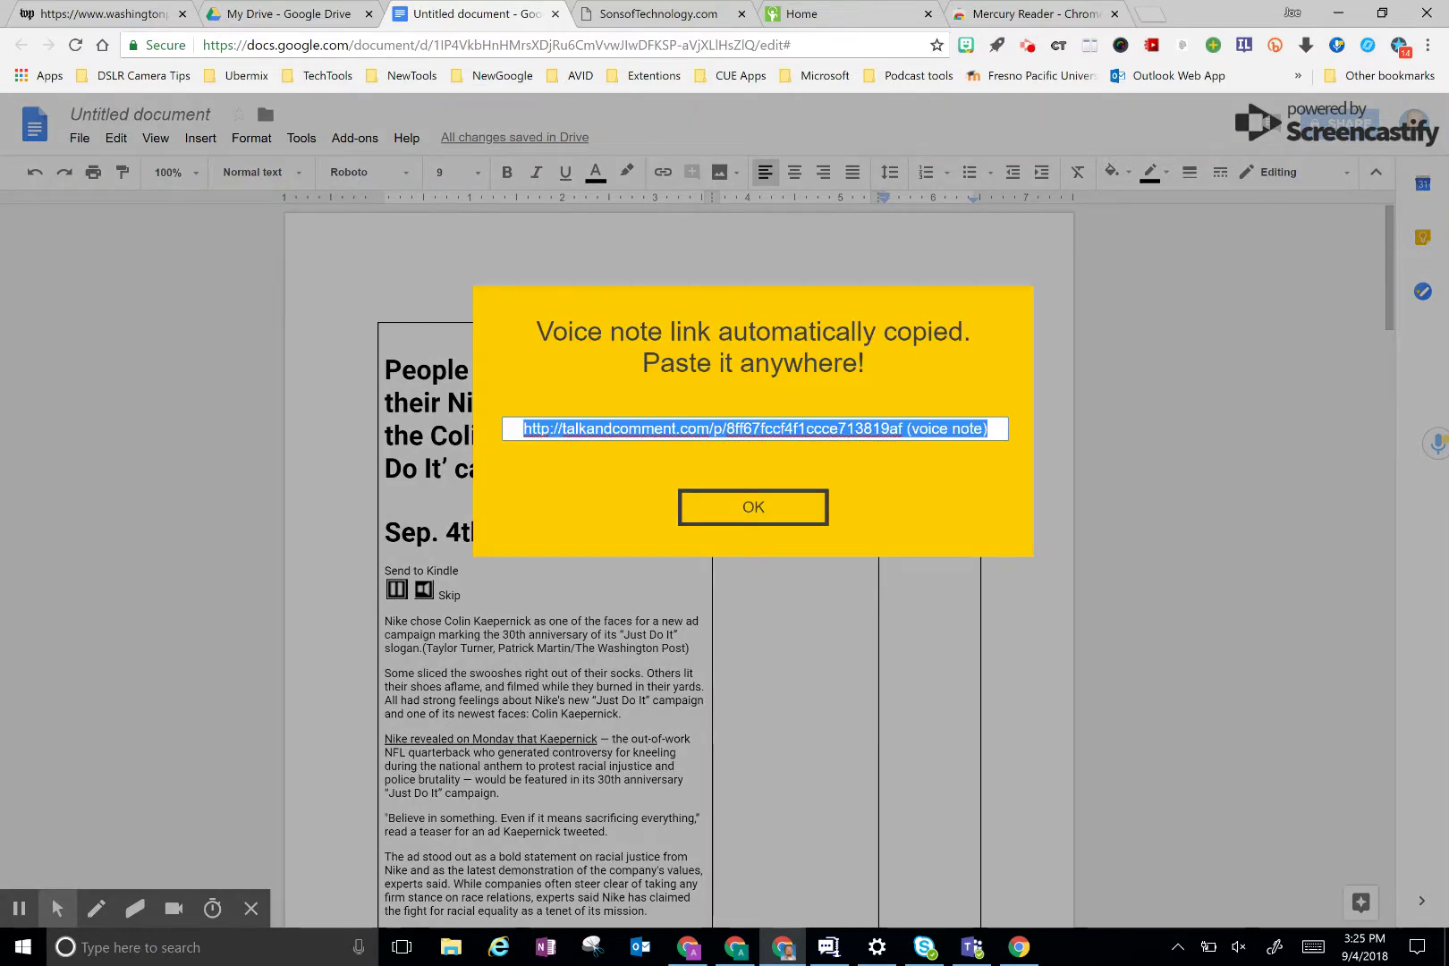
click(753, 506)
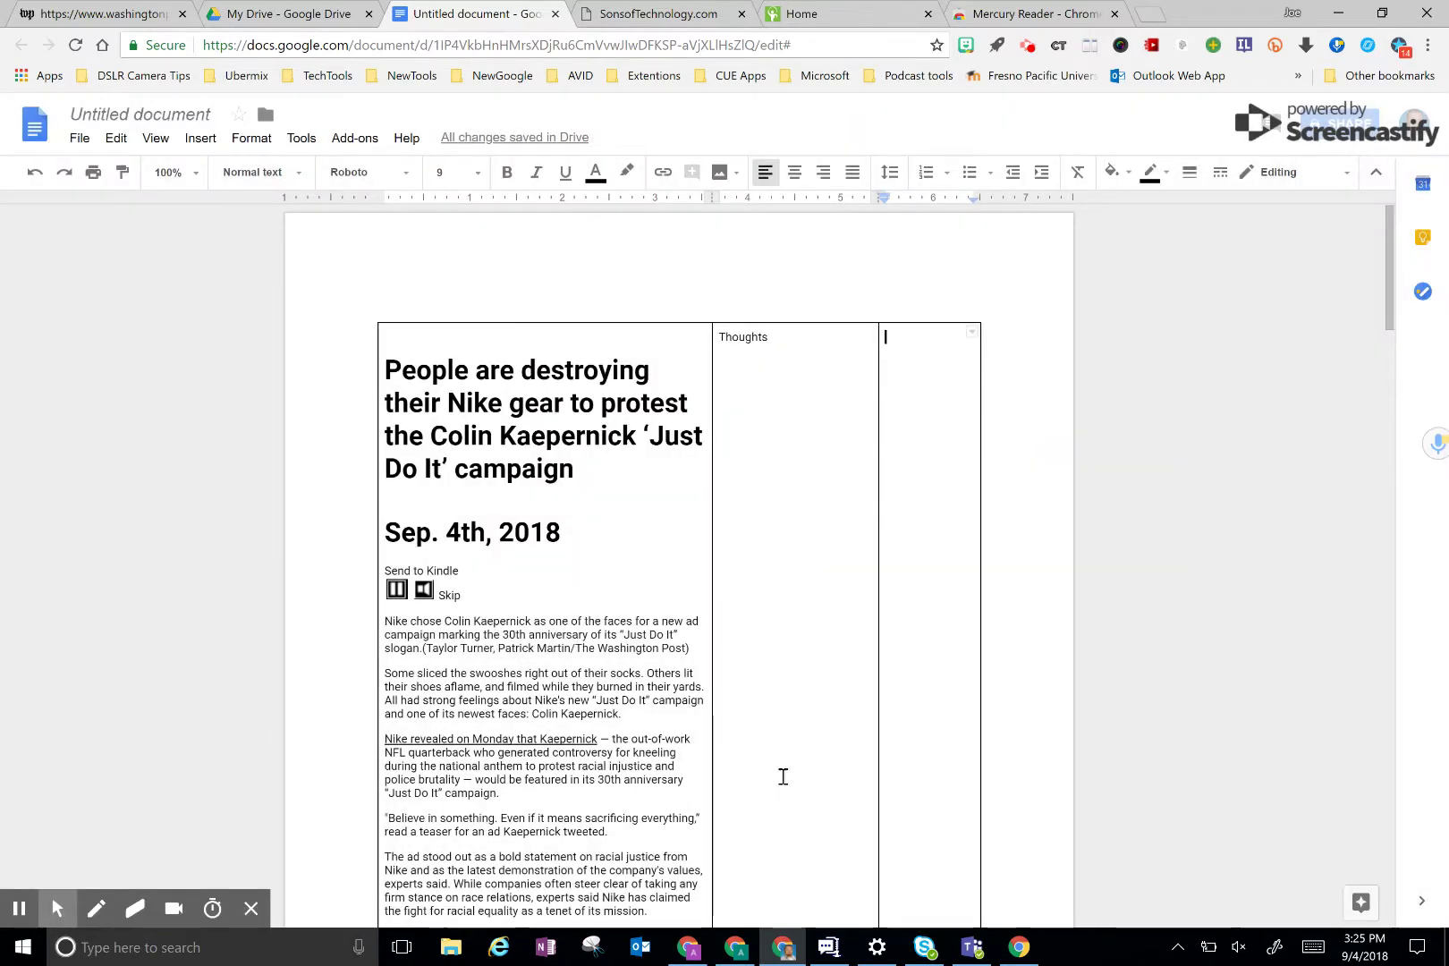
Add a comment to the article's headline containing the copied voice note link and post it.
drag(388, 375, 615, 469)
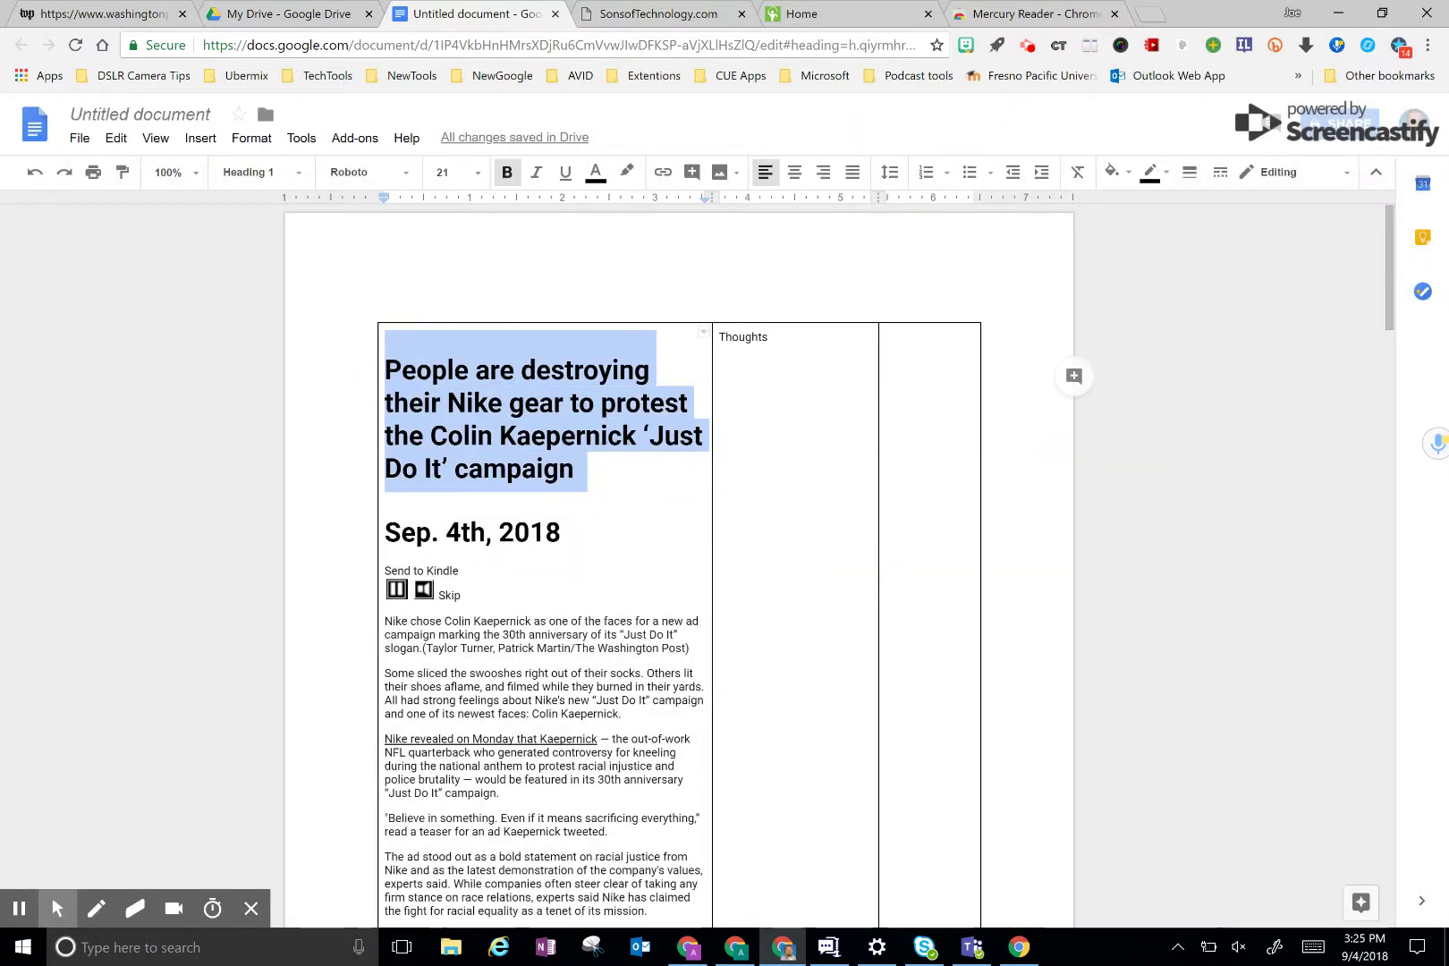
click(1075, 375)
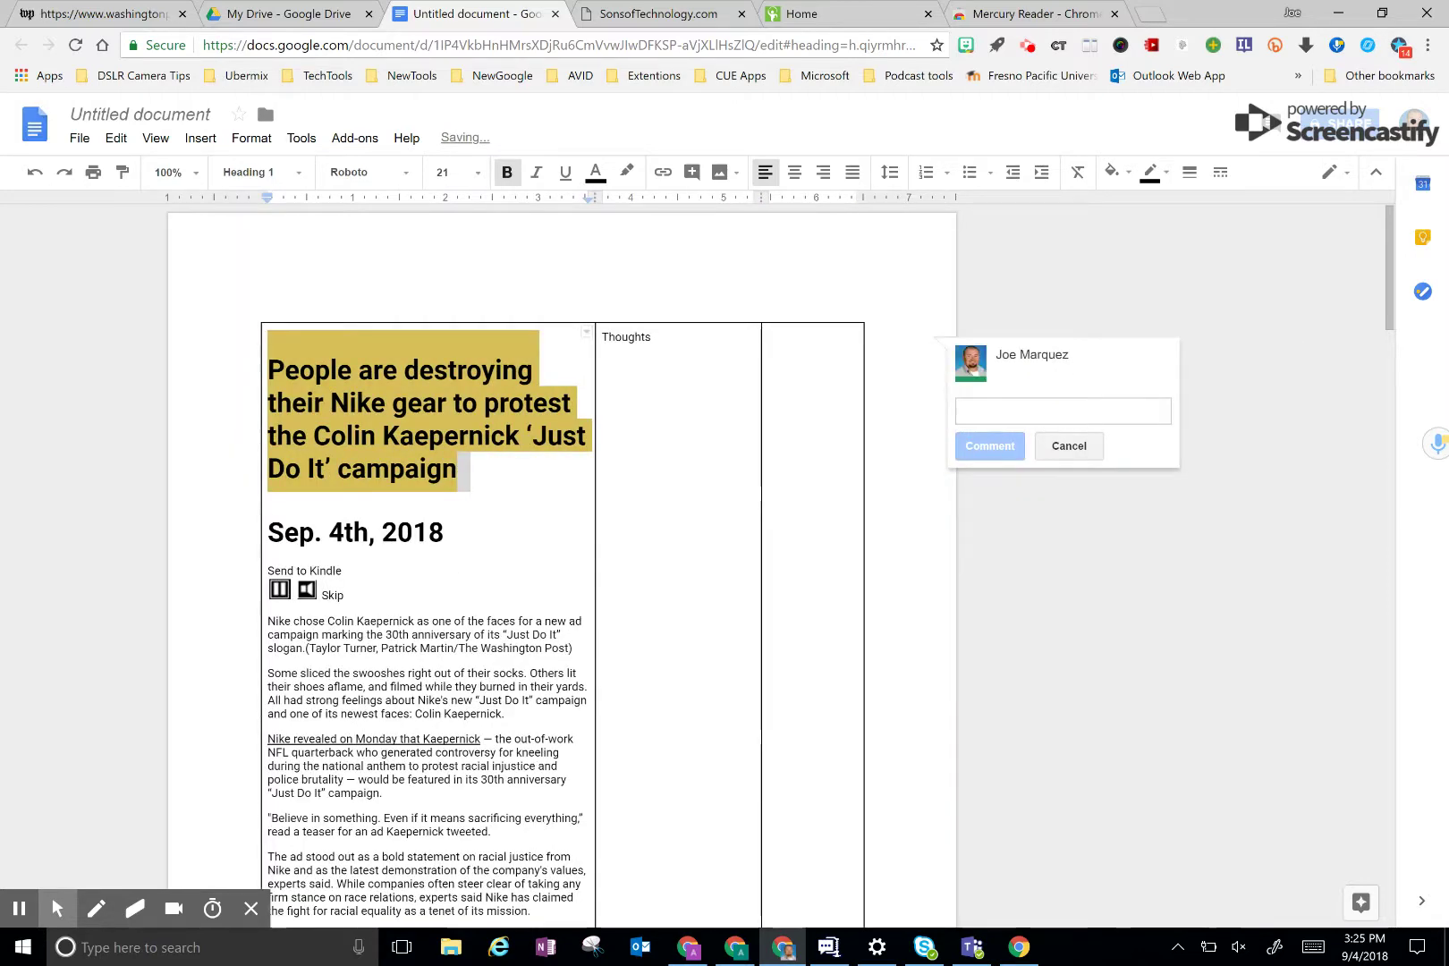
key(ctrl+v)
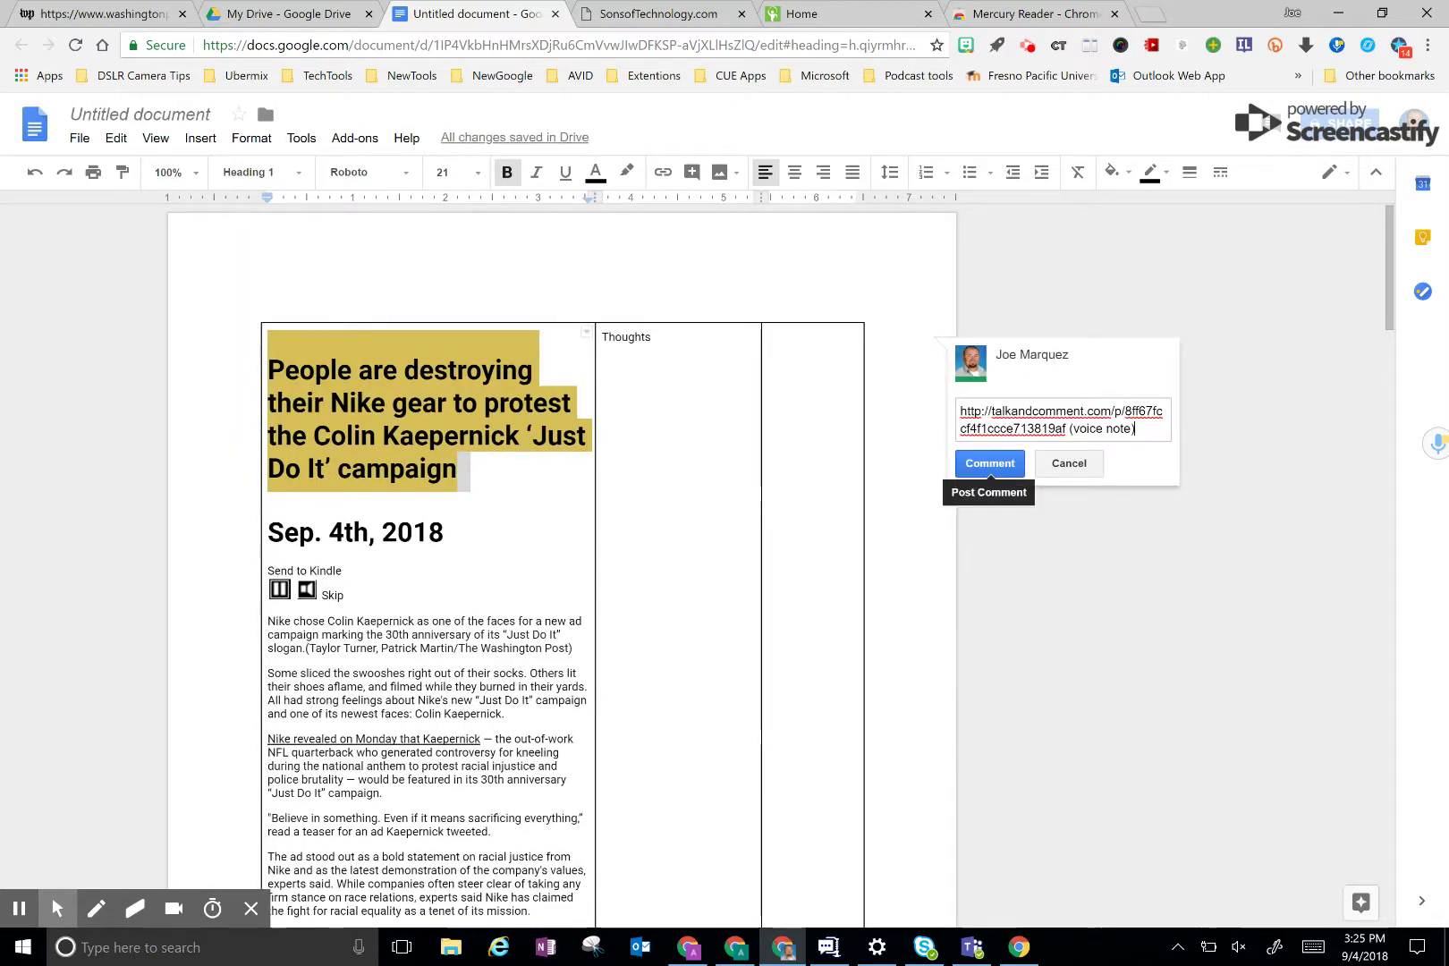
click(988, 447)
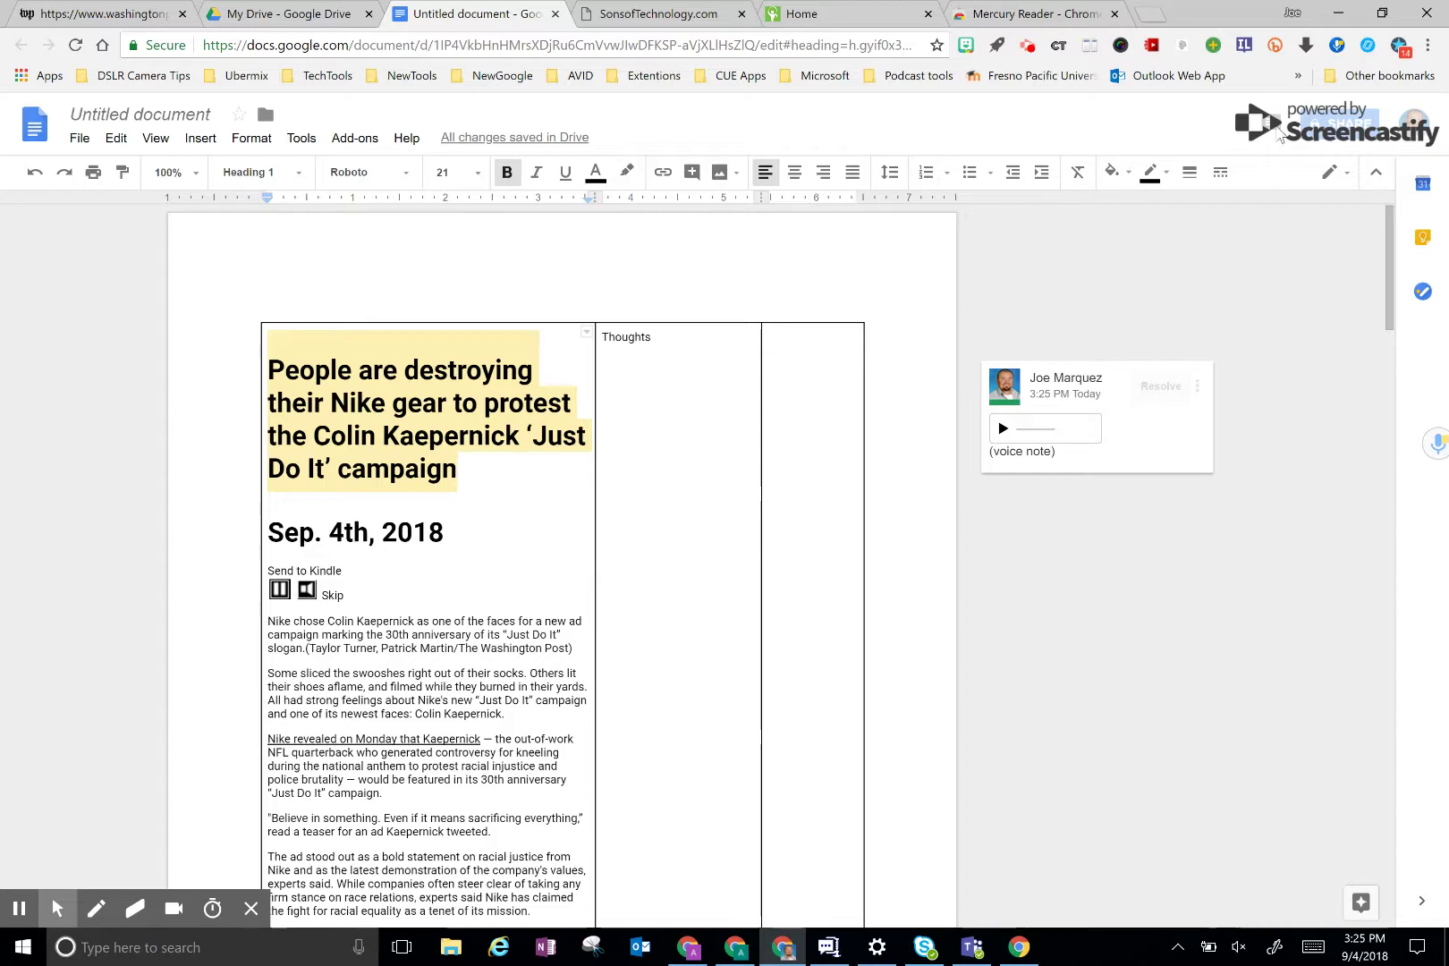
Switch to the SonsofTechnology.com blog and look over the "Redefining Annotation" post.
key(ctrl+Tab)
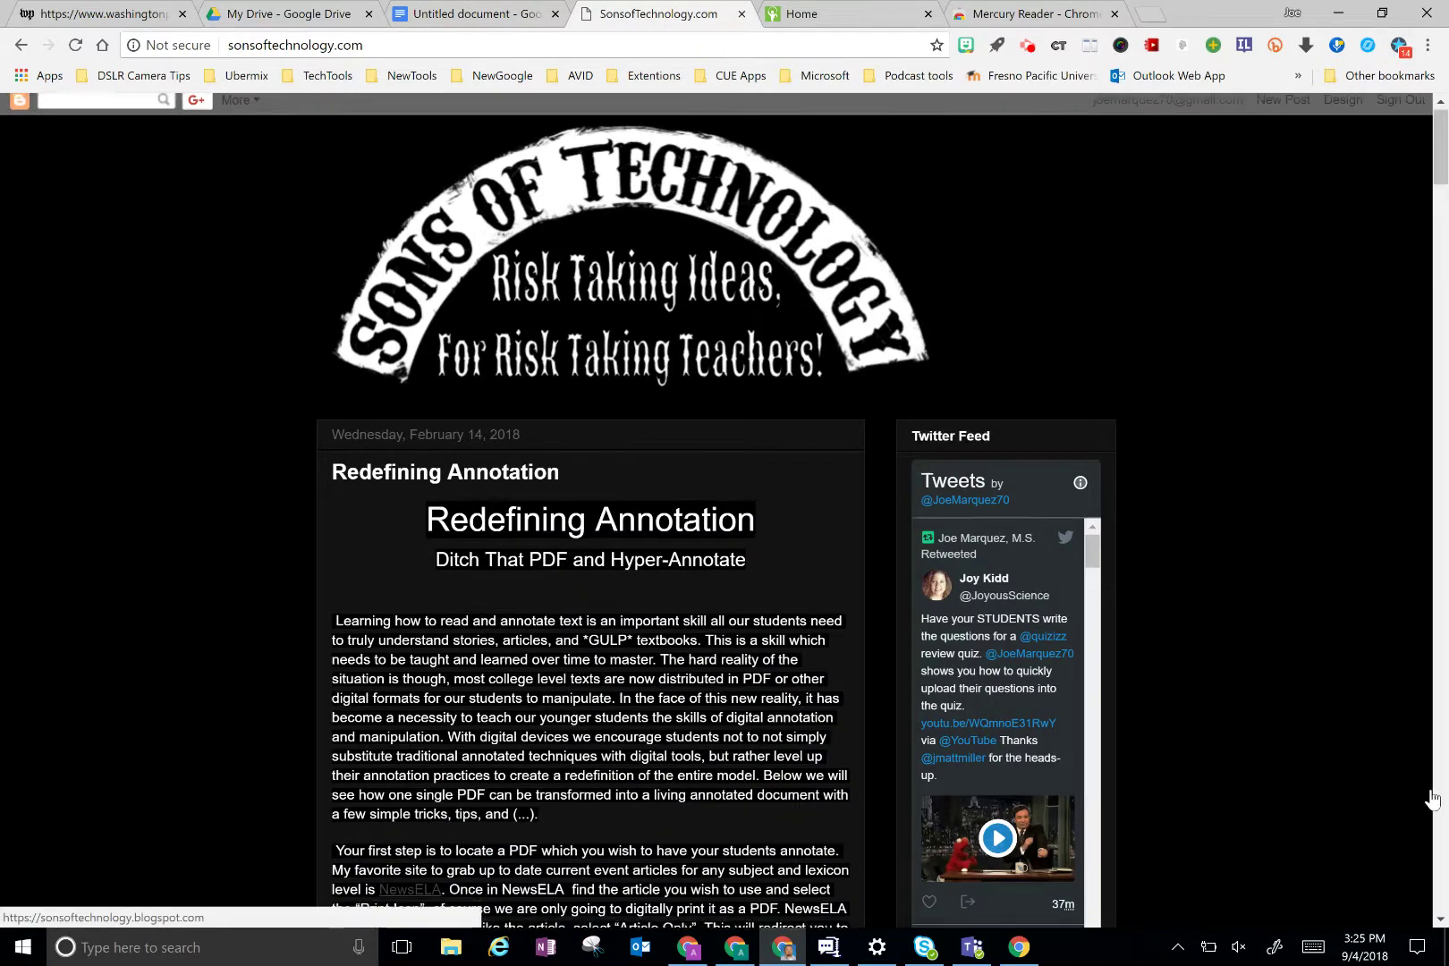
scroll(1245, 581, down, 3)
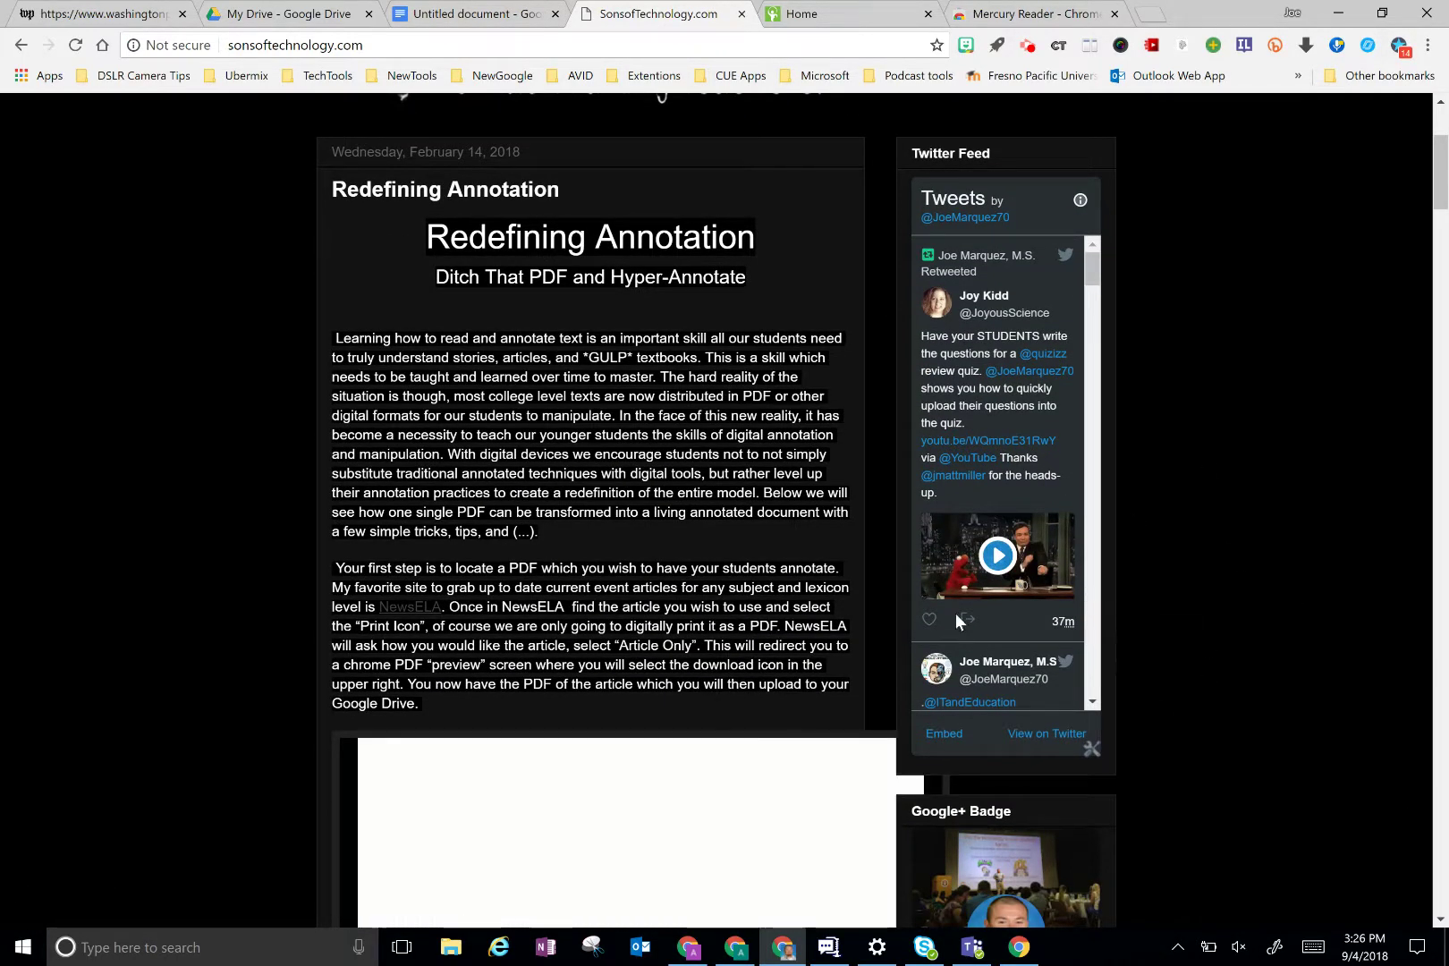
scroll(1070, 716, up, 3)
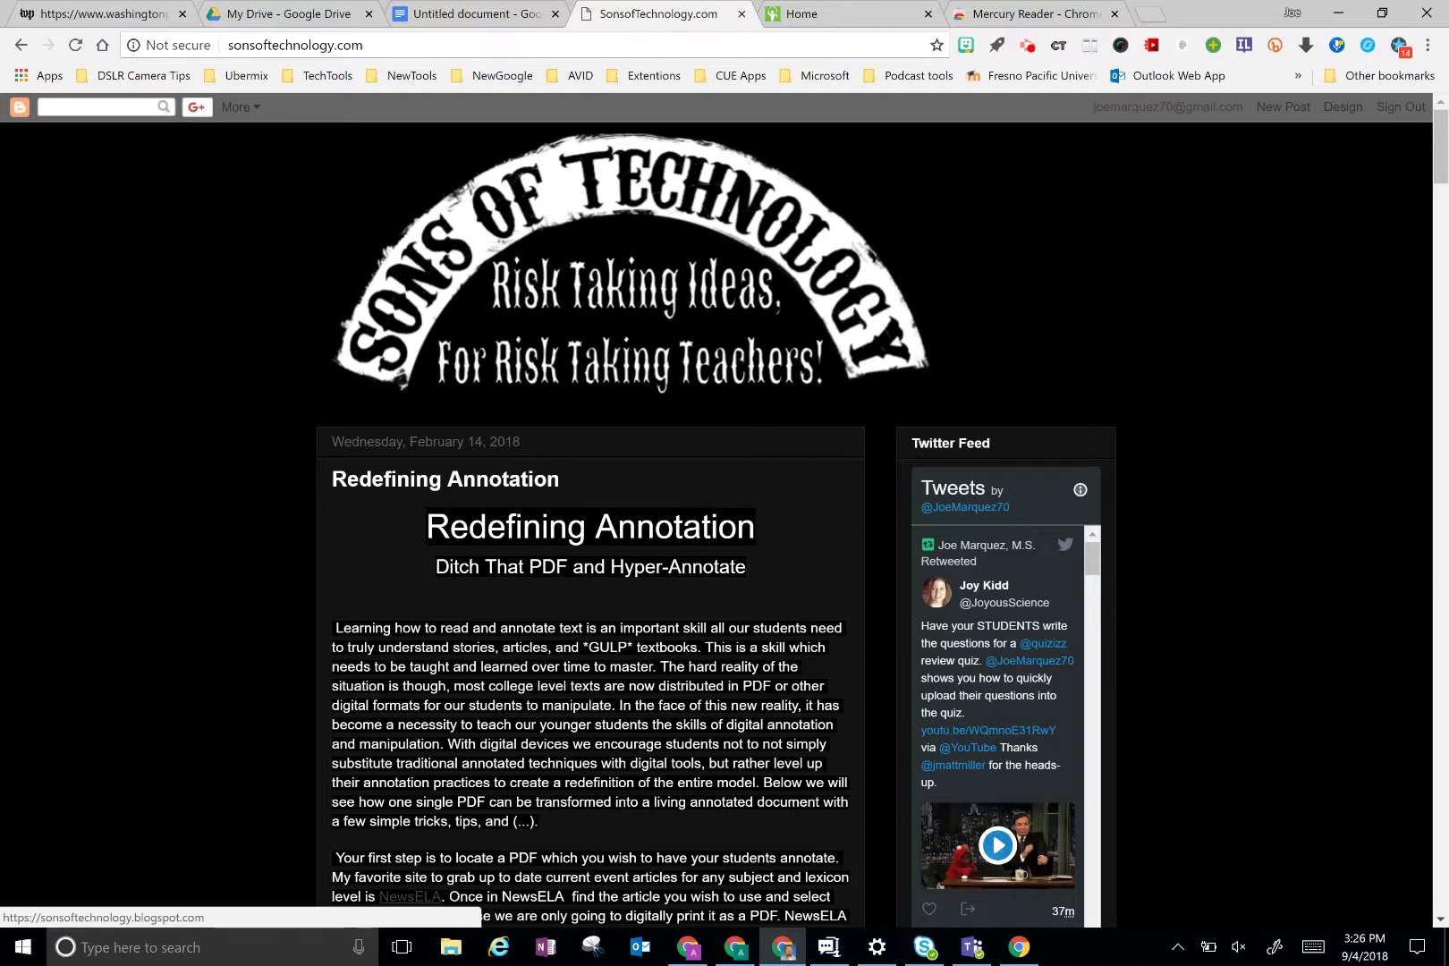
click(1027, 44)
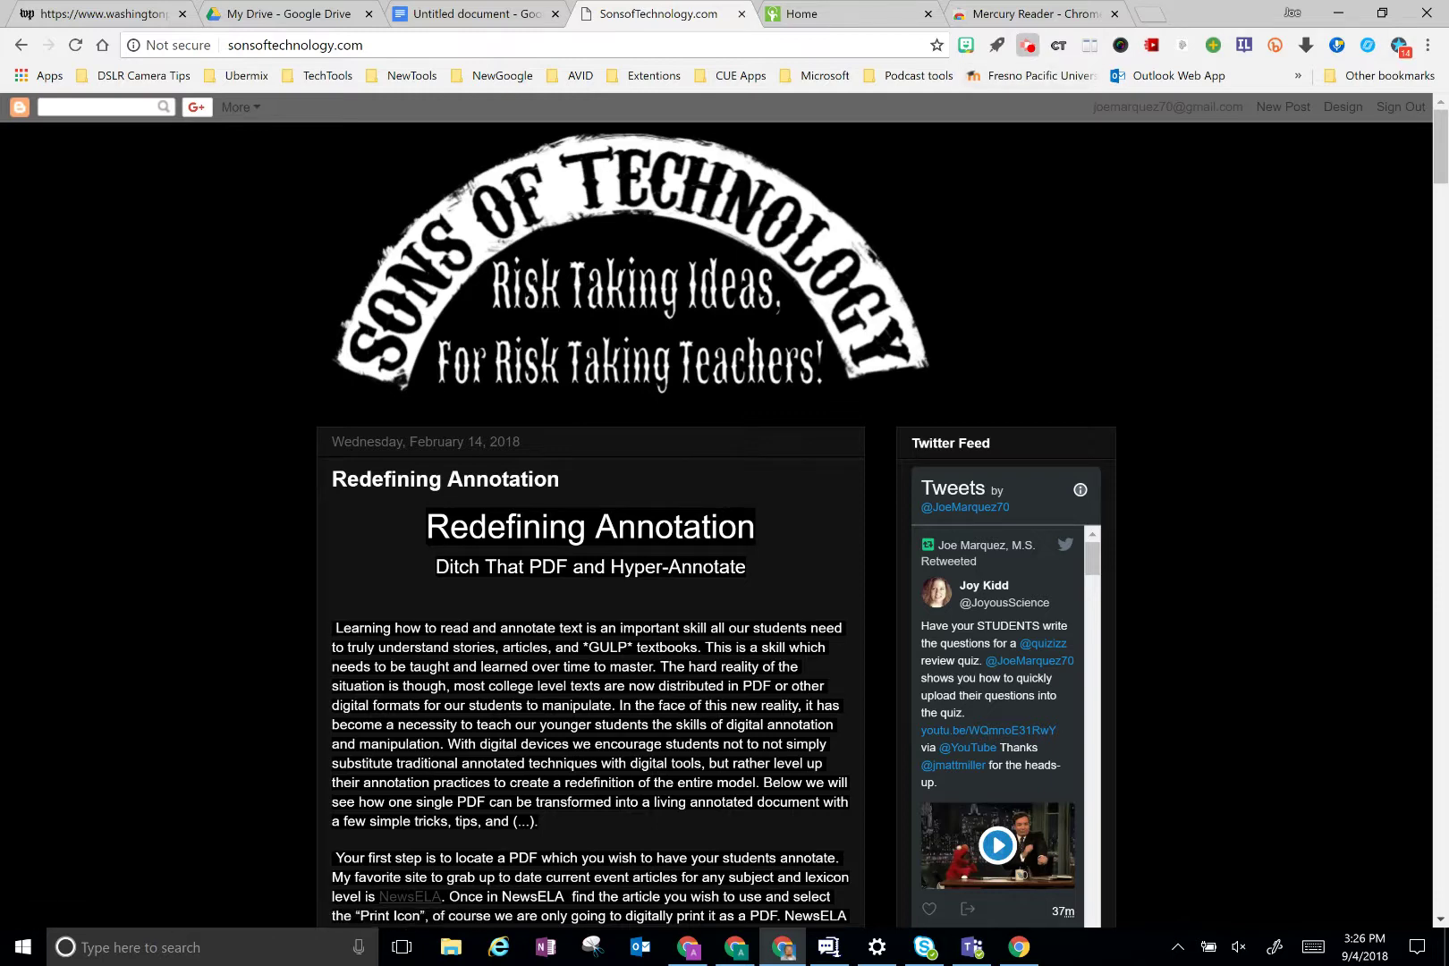